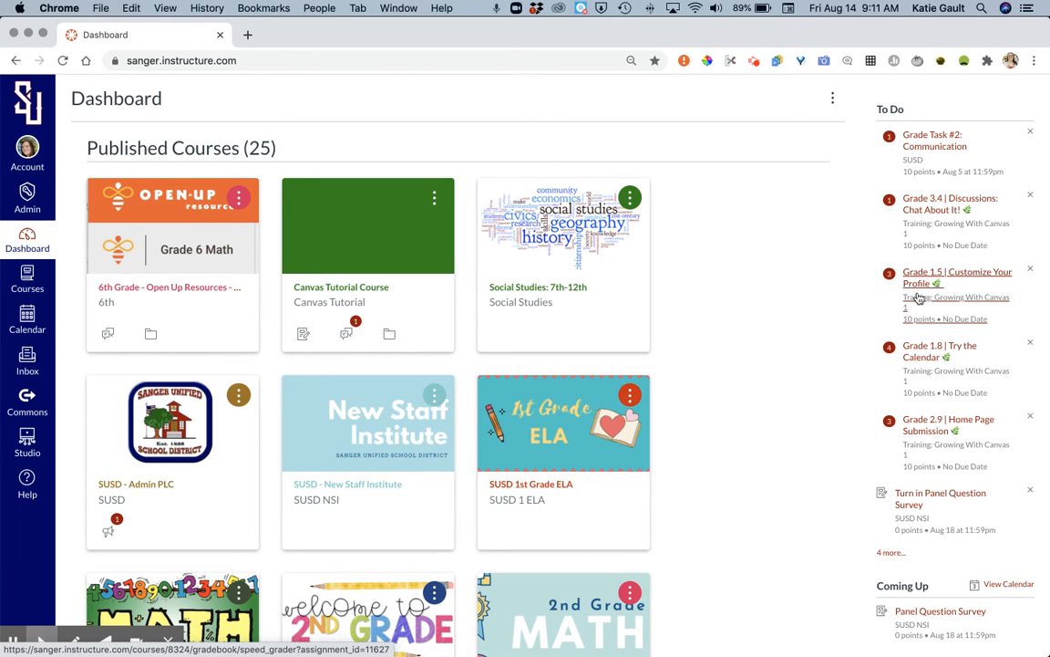
Step: Start a new course and enter the teacher's full name followed by "Sandbox (Practice)" as the course name
scroll(869, 434, down, 5)
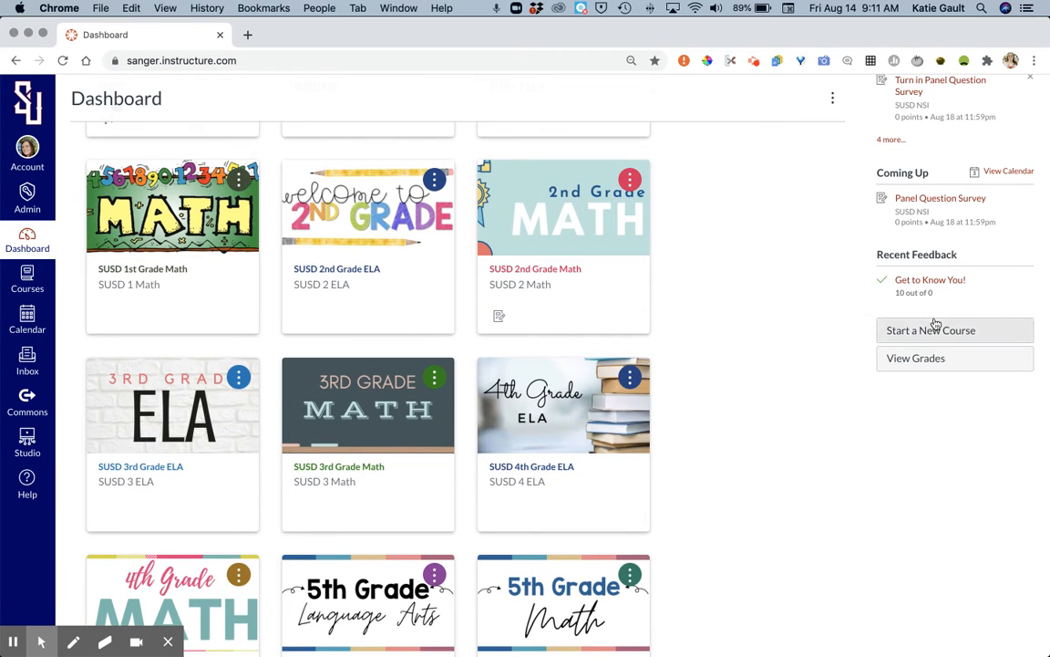
scroll(929, 331, up, 5)
scroll(936, 323, down, 3)
scroll(935, 324, down, 2)
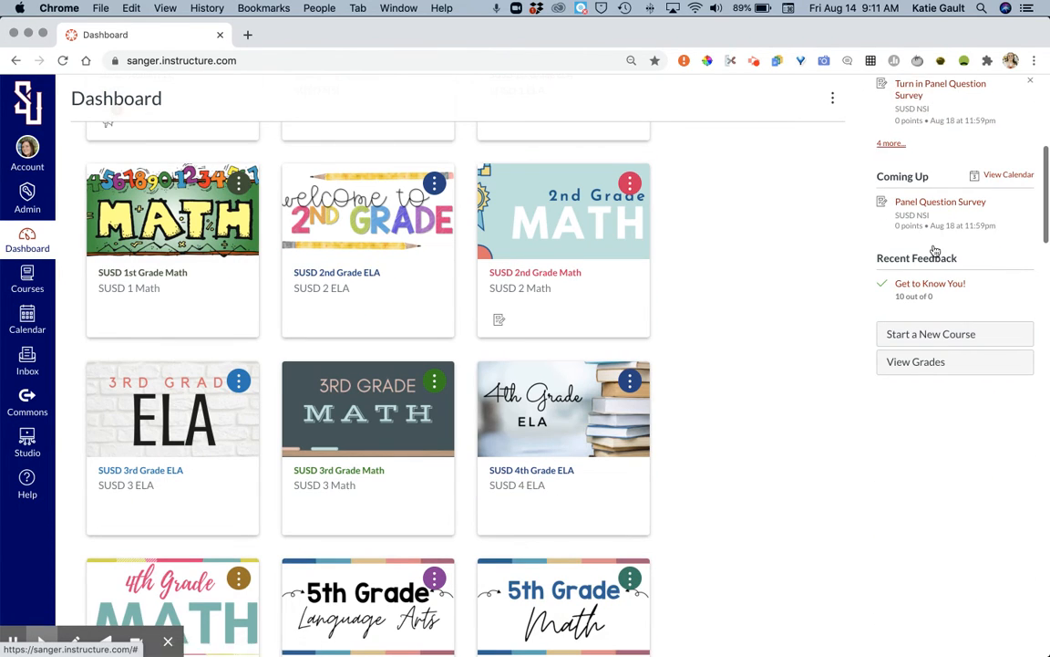
click(938, 326)
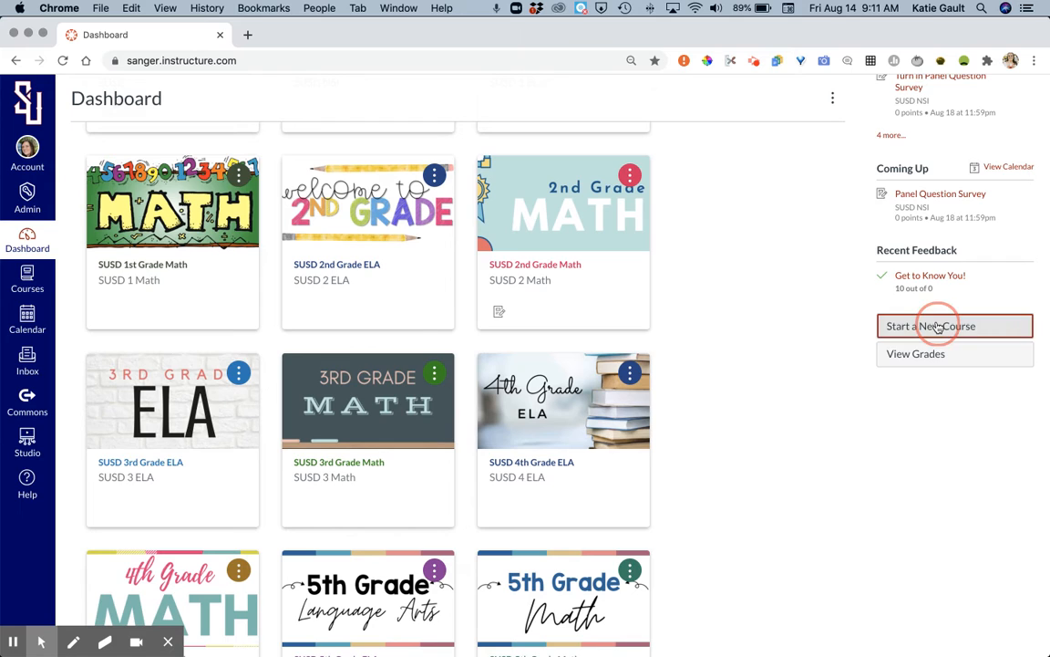
click(557, 310)
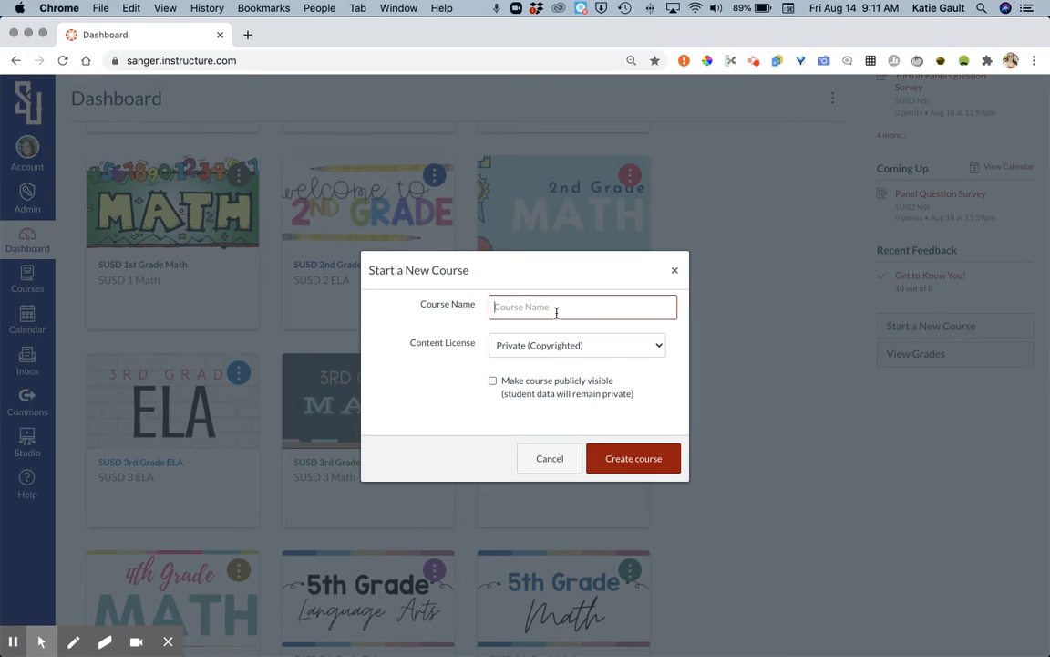
key(super+z)
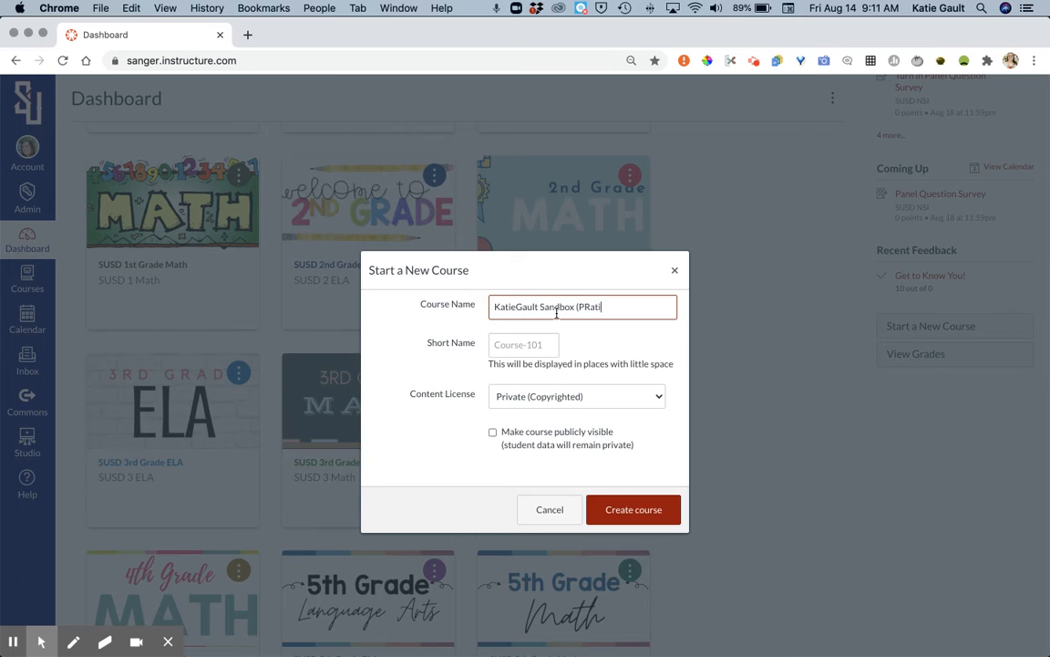
Step: Set the short name to the teacher's first name plus "Sandbox", choose the Private (Copyrighted) content license, and create the course
click(532, 343)
text(KatieSand)
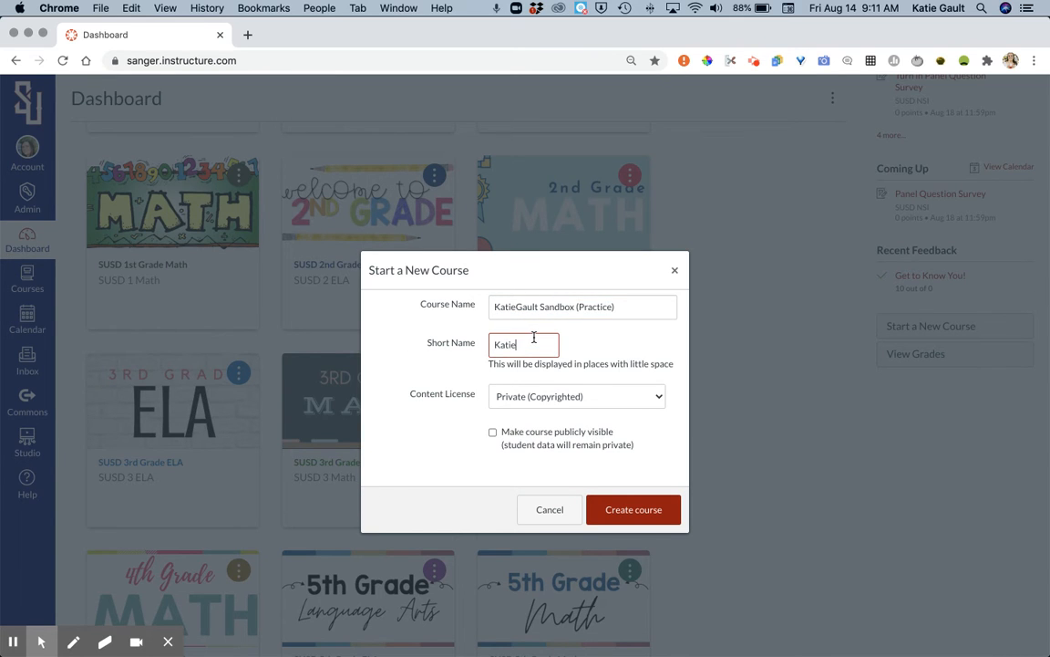
click(538, 398)
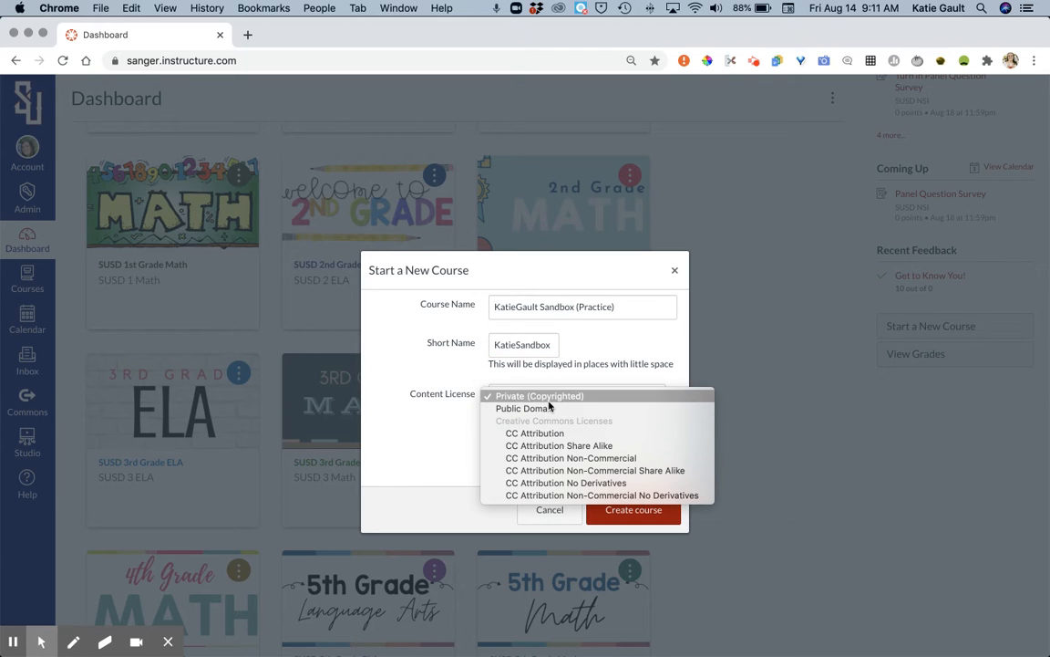
click(549, 401)
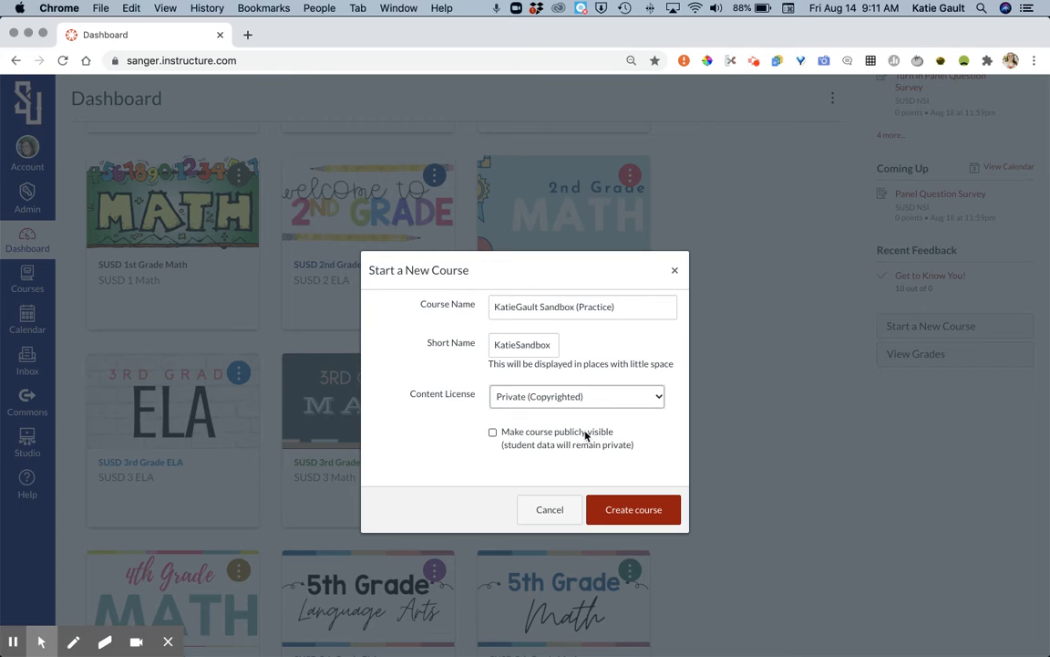
click(630, 503)
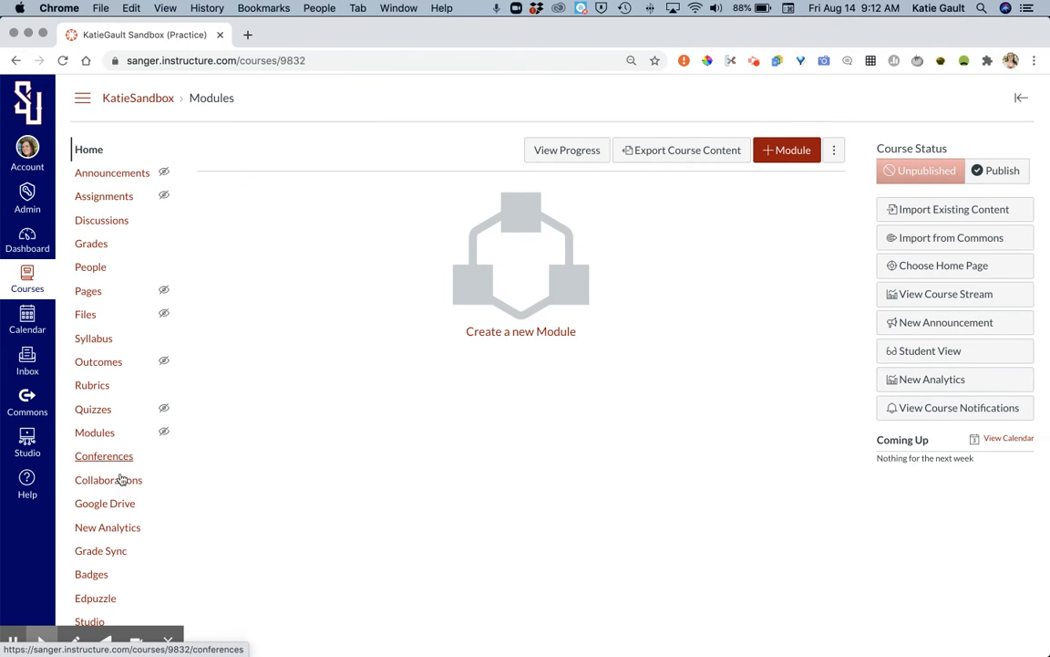
Step: Add a new page to the sandbox course and title it "Welcome!"
scroll(117, 447, down, 1)
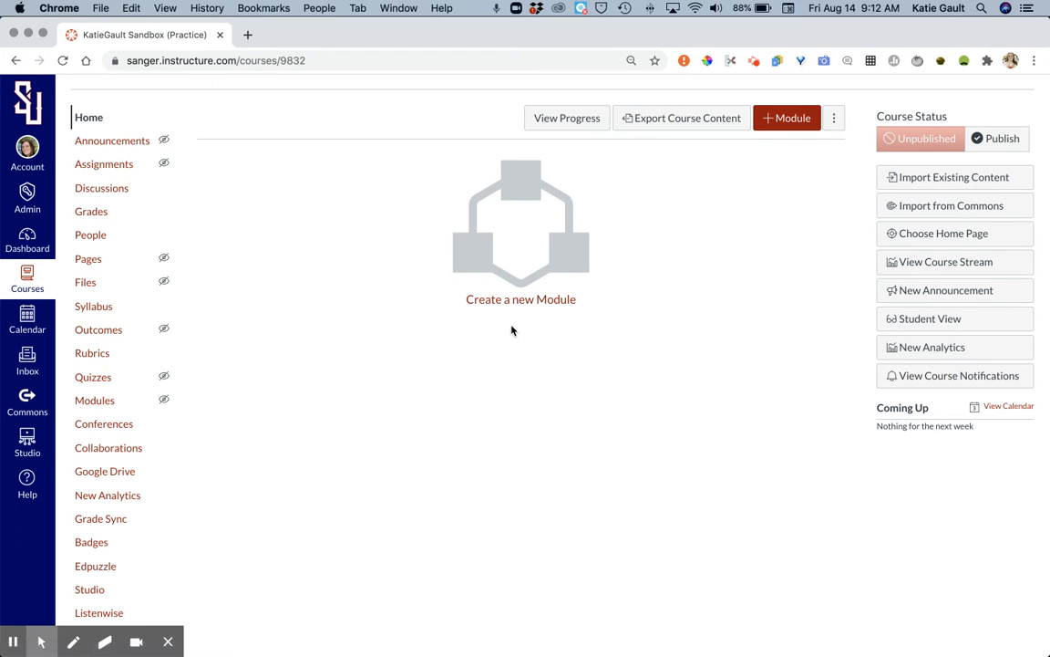
click(113, 261)
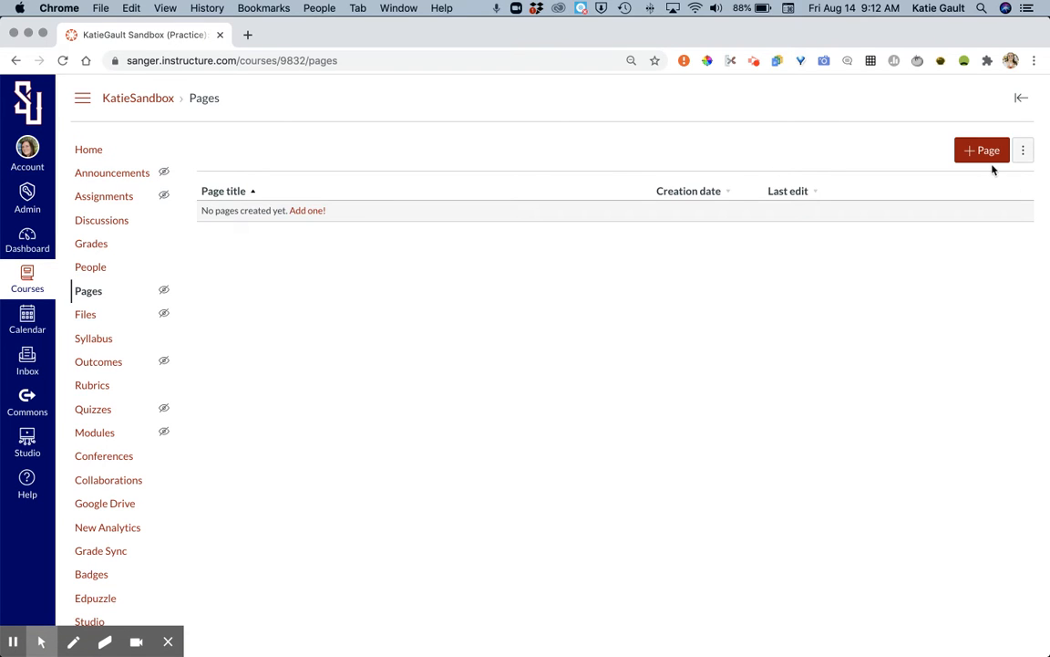
click(988, 161)
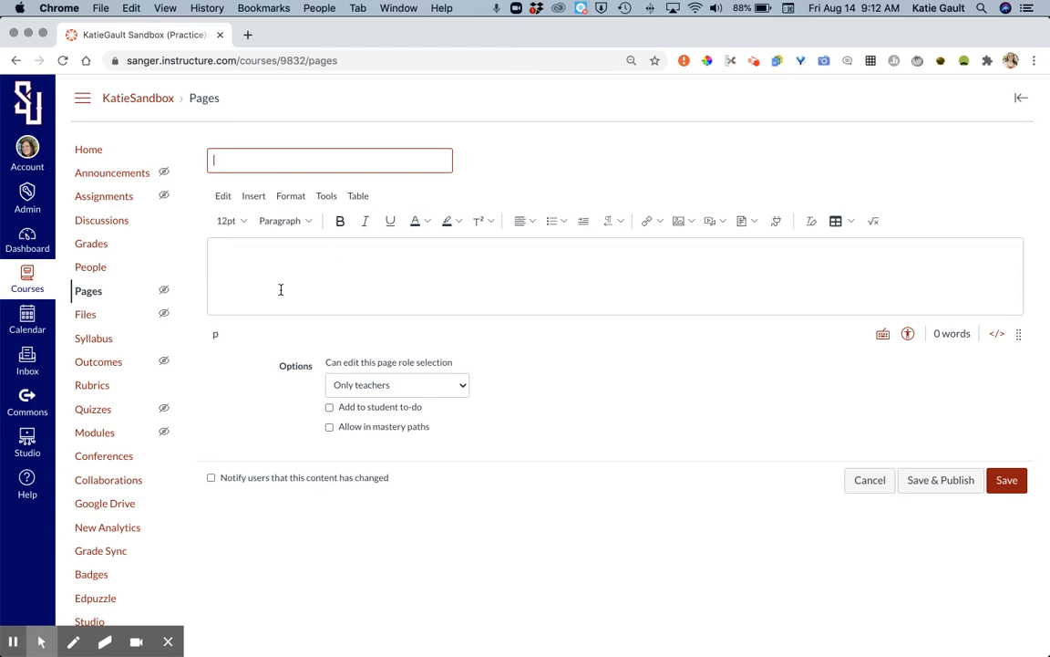
text(Welcome!)
Step: Set the page body text to 14pt, bold and blue, and write "Welcome!" as its first line
click(249, 253)
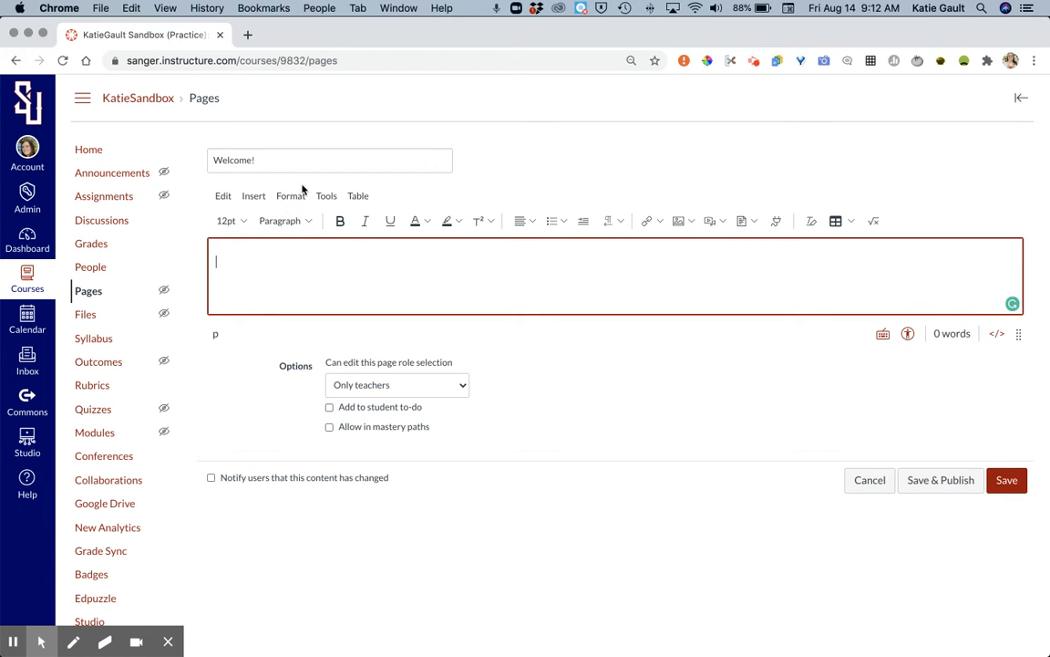
click(230, 220)
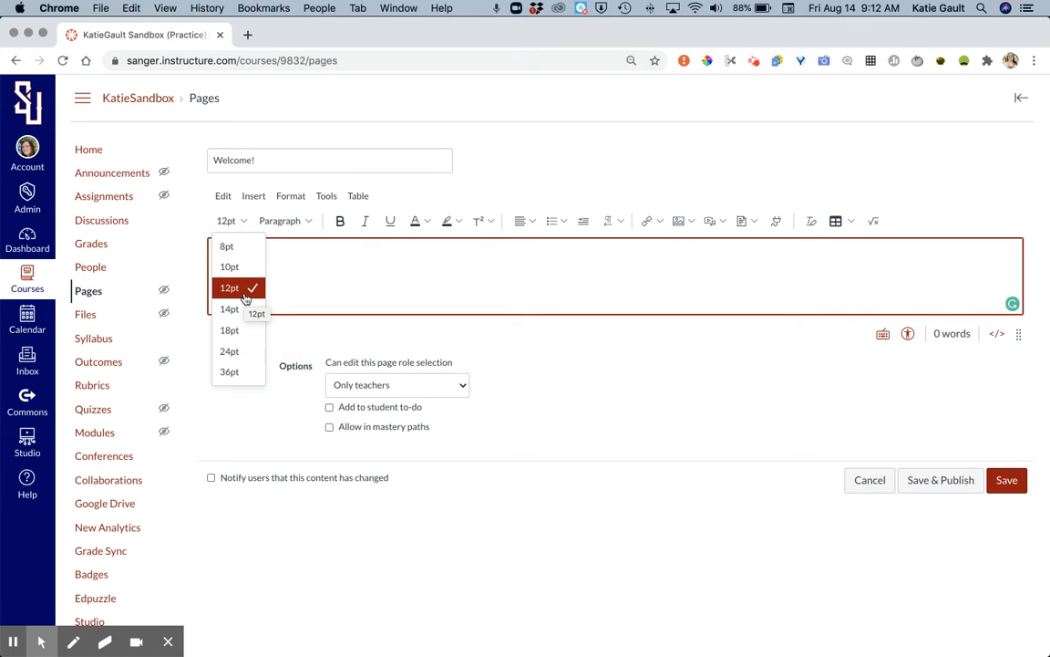
click(343, 283)
click(239, 224)
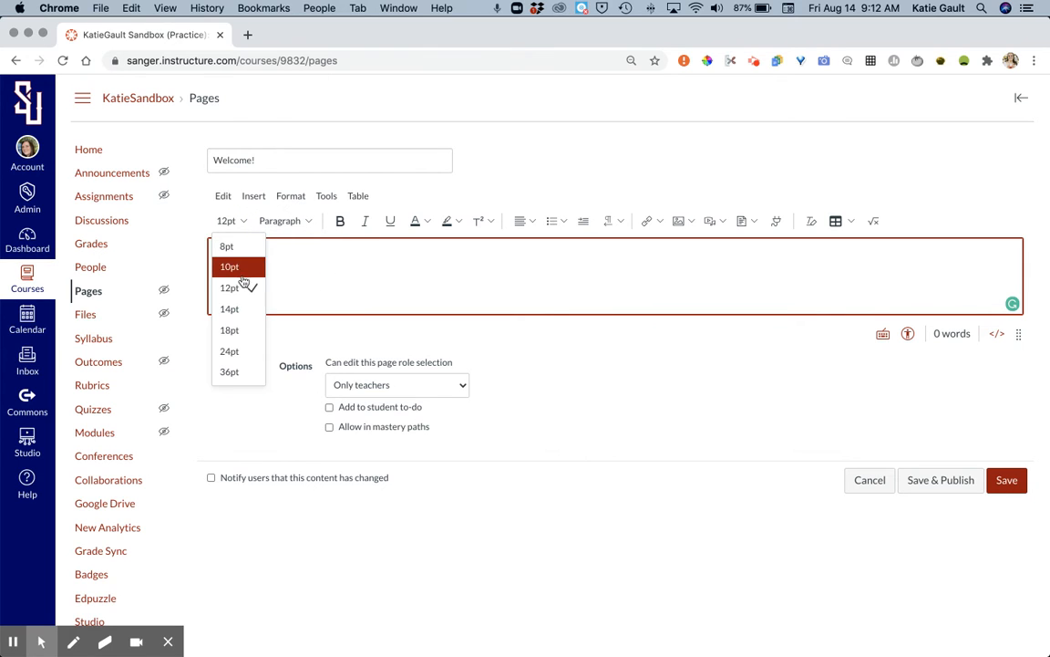
click(241, 311)
click(340, 222)
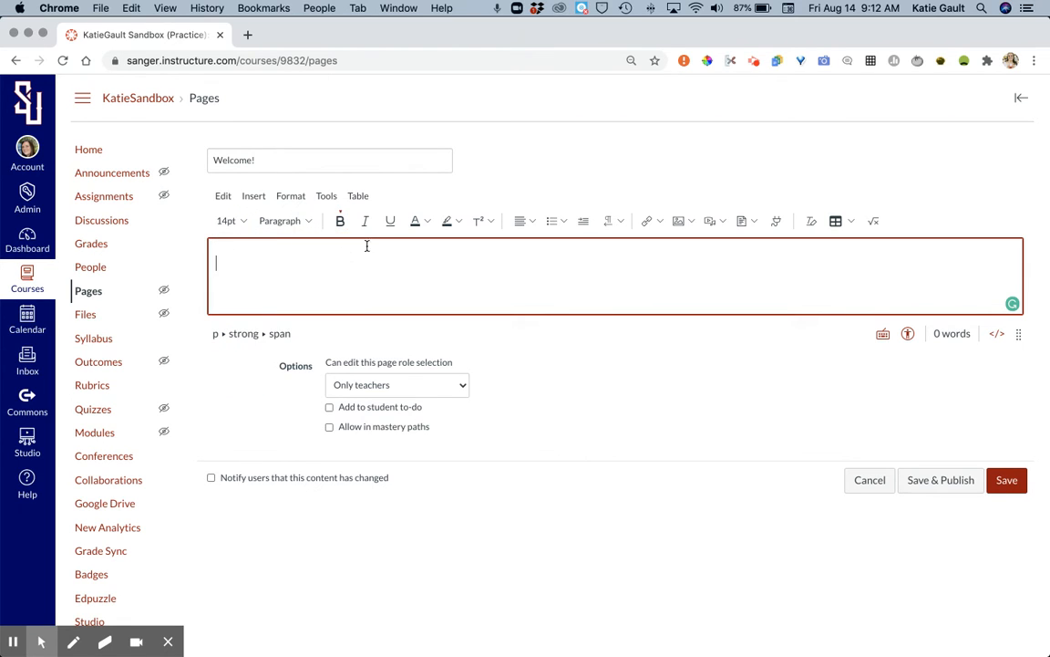
click(424, 224)
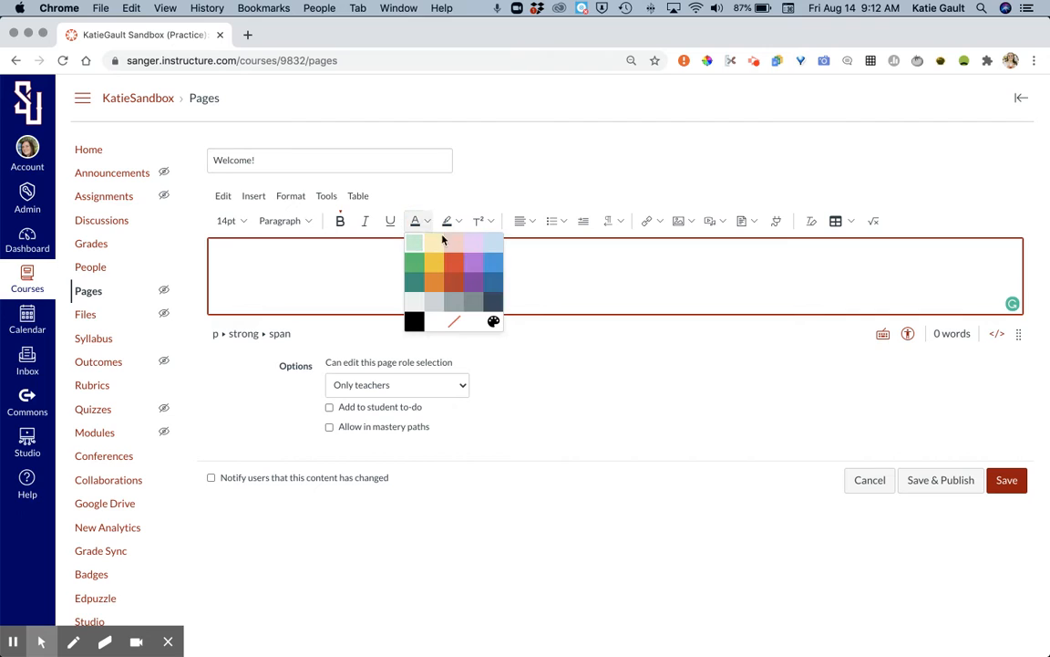
click(480, 272)
text(Welcome!)
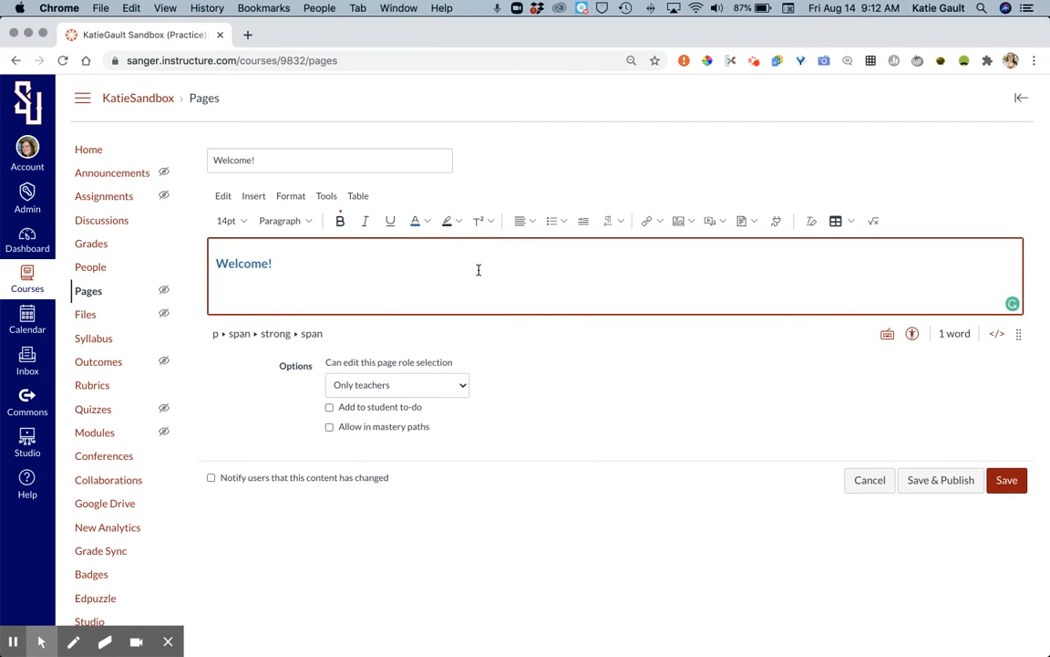
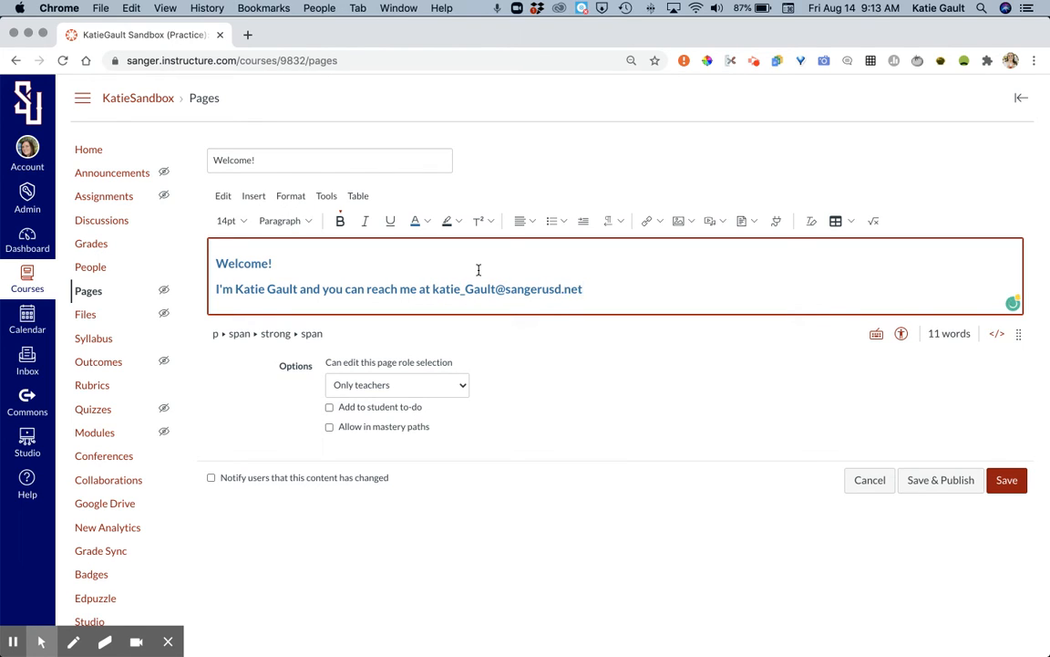
Step: Upload the image "10 Tips for Digital Learning.jpg" from the computer's Downloads folder into the page body
click(682, 220)
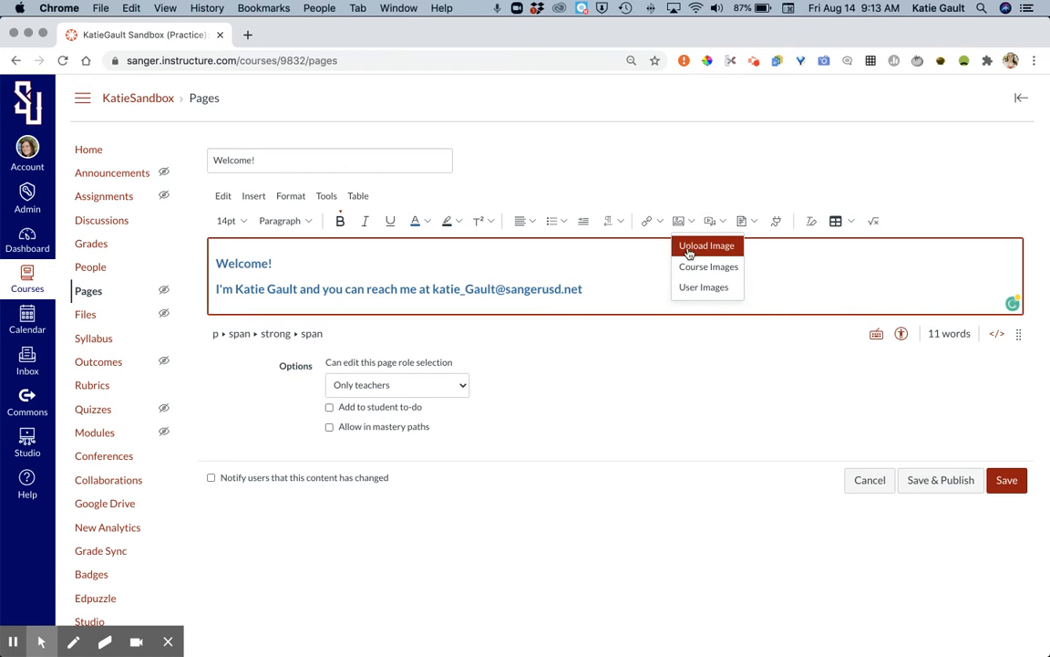
click(689, 250)
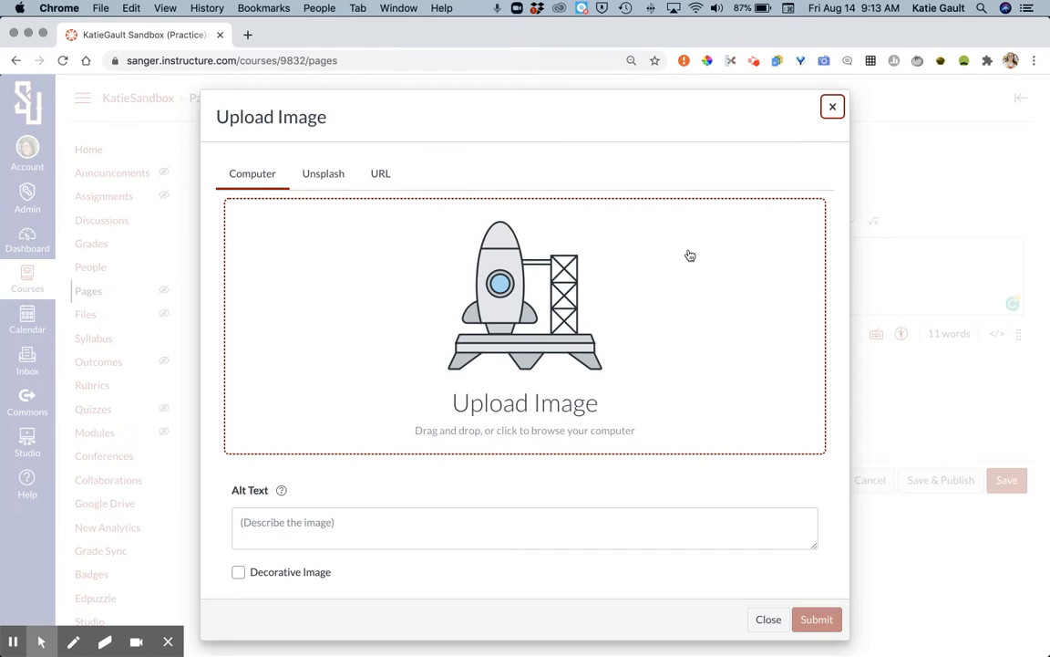
click(539, 325)
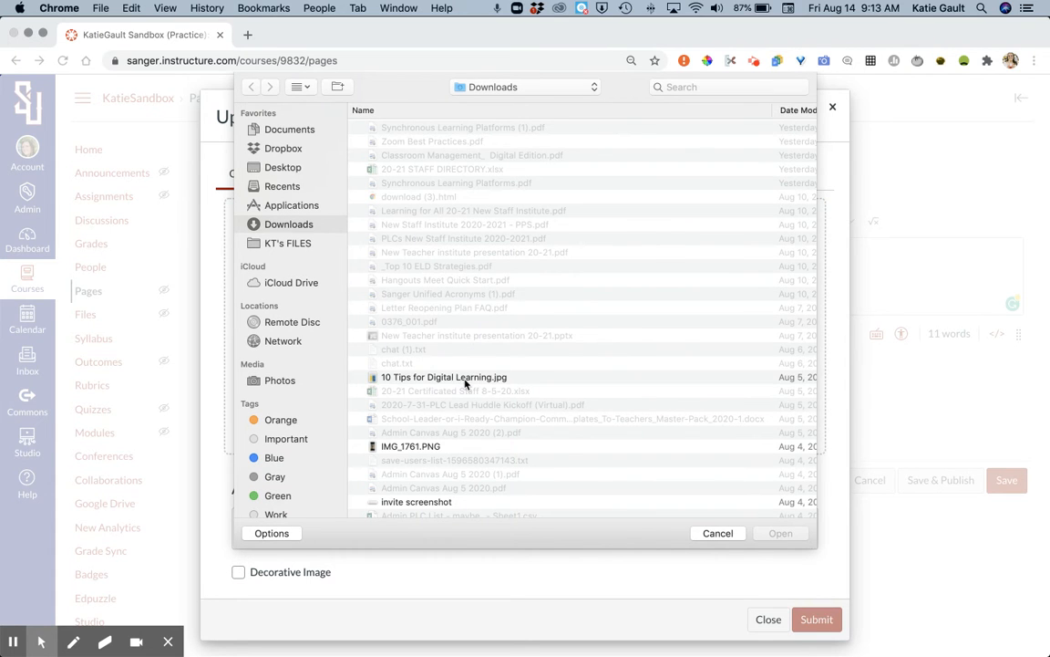
click(465, 377)
click(781, 533)
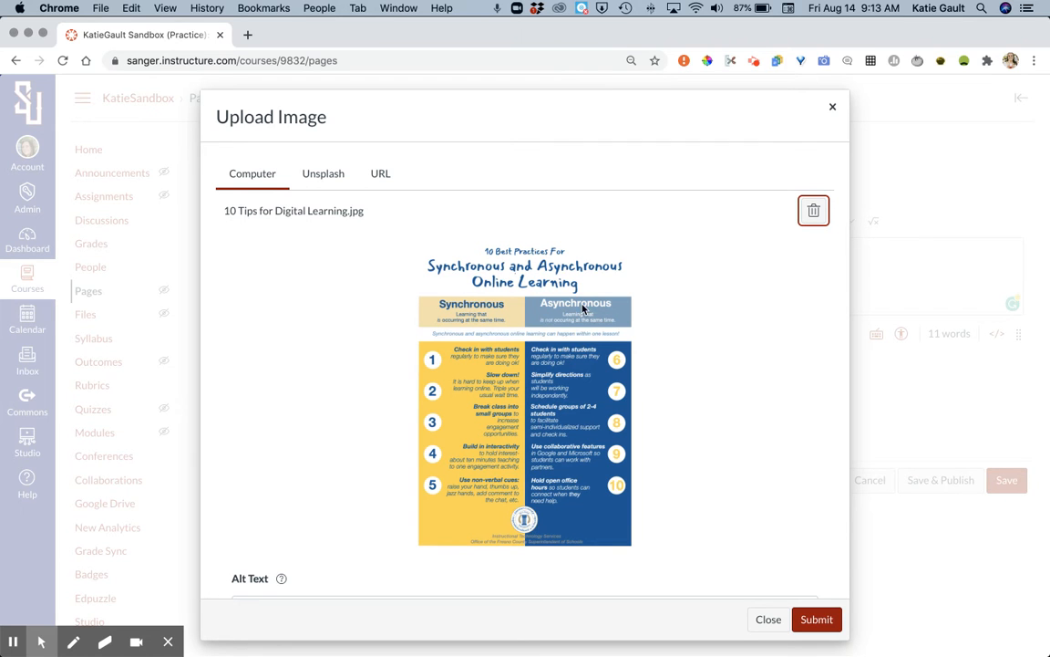
click(817, 620)
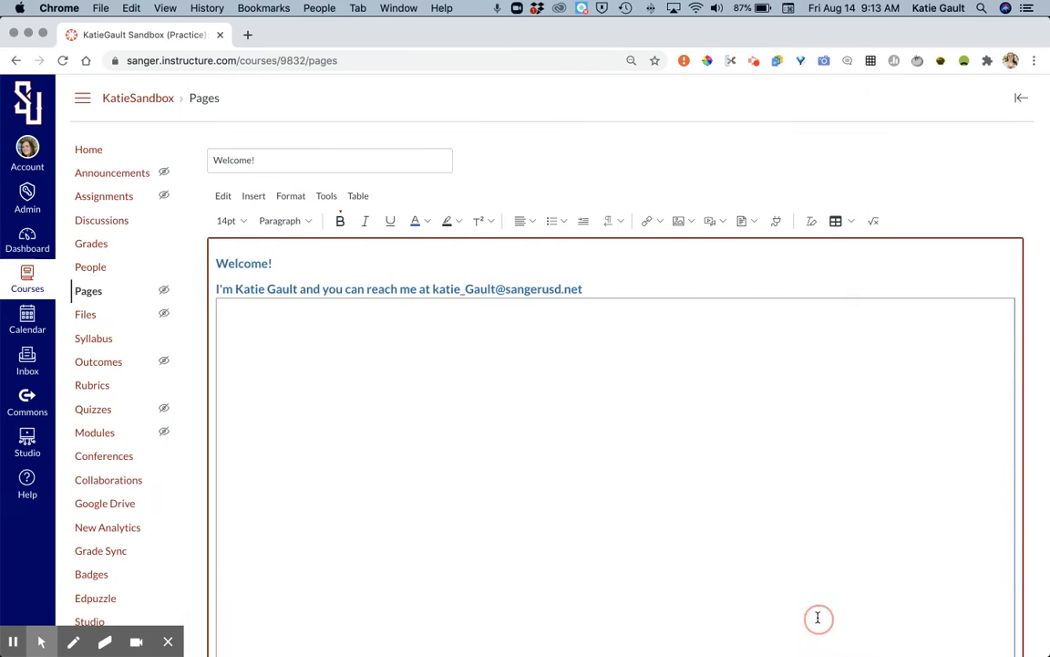
Step: Remove the uploaded online learning infographic from the page body
scroll(818, 616, down, 4)
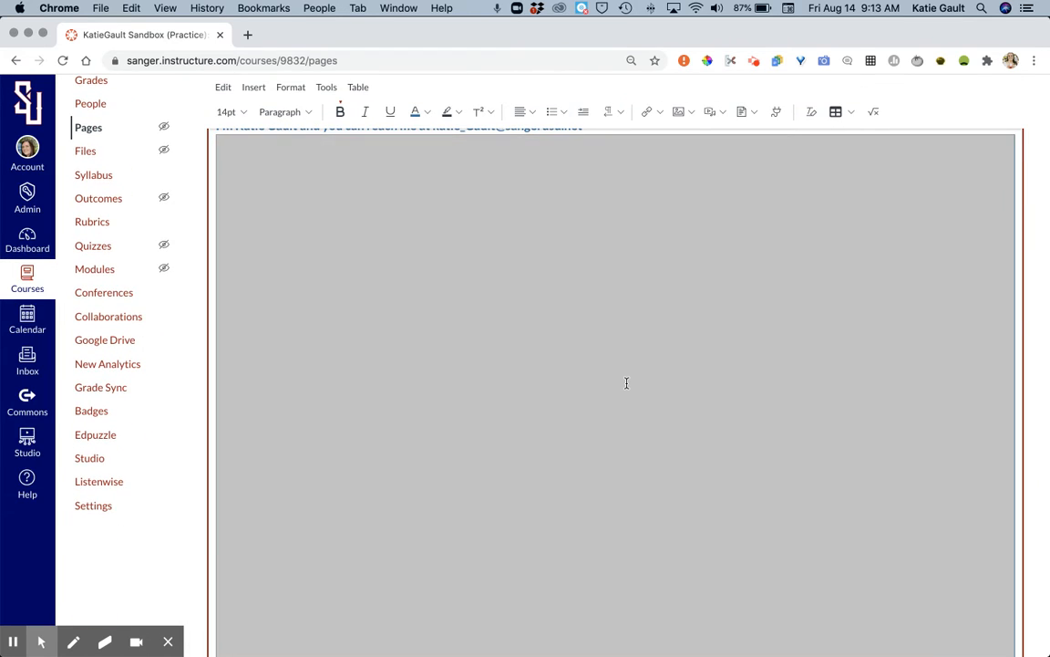
scroll(637, 210, down, 2)
scroll(638, 210, down, 1)
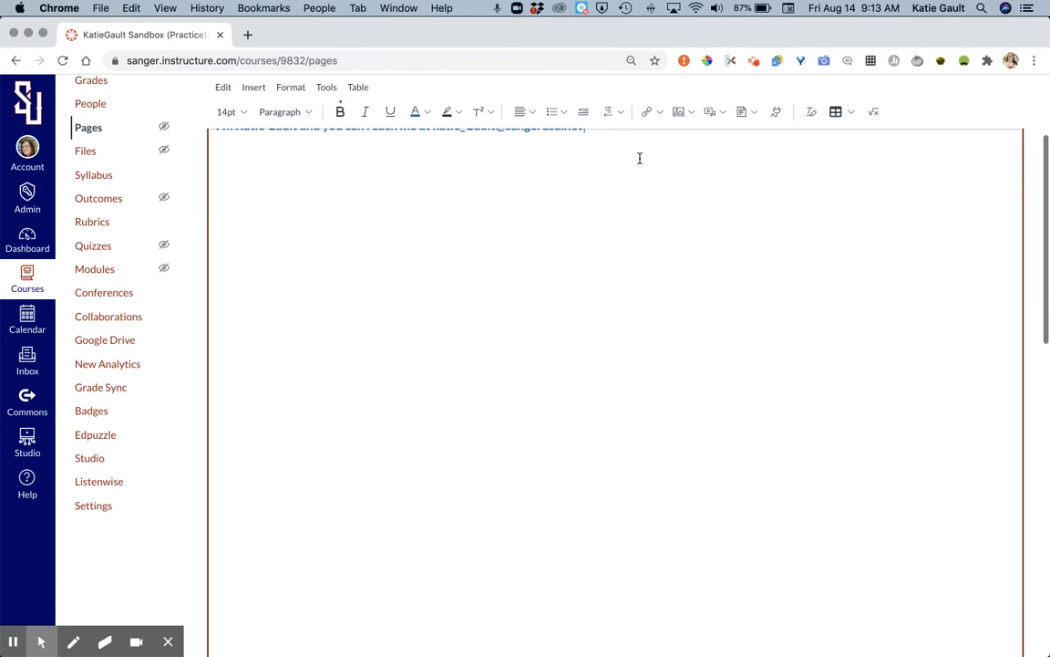
scroll(640, 161, up, 3)
click(641, 231)
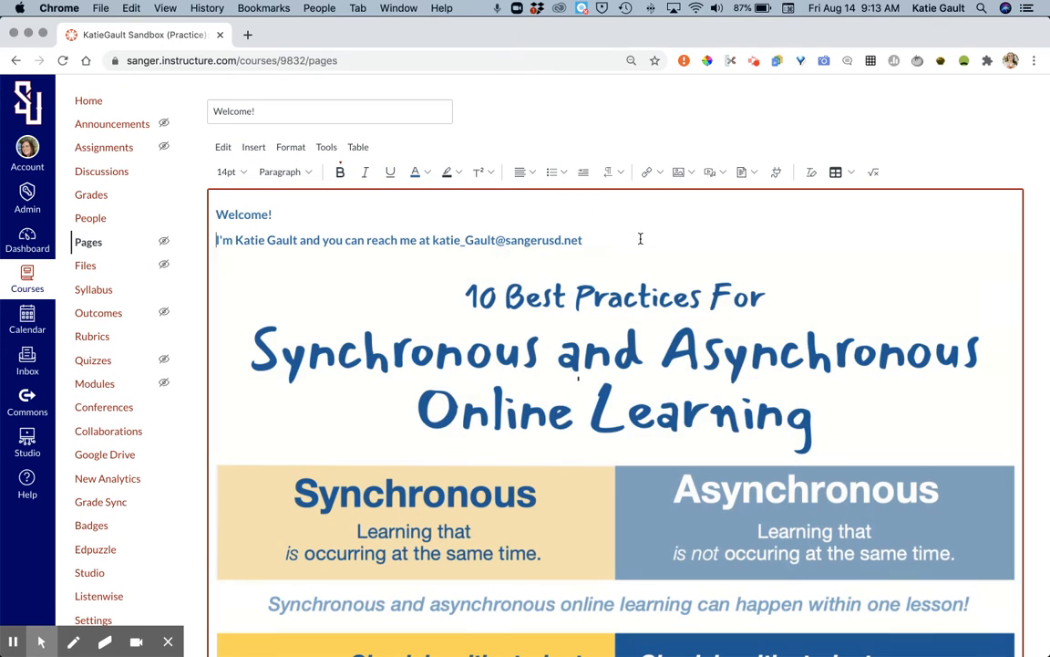
scroll(640, 238, down, 10)
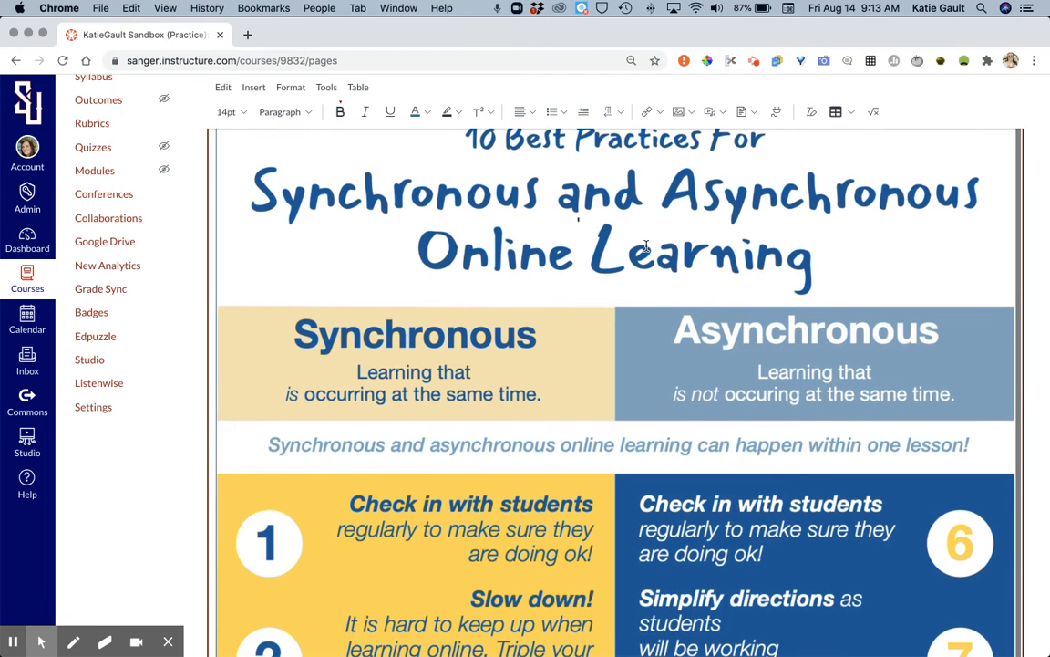
scroll(677, 415, up, 1)
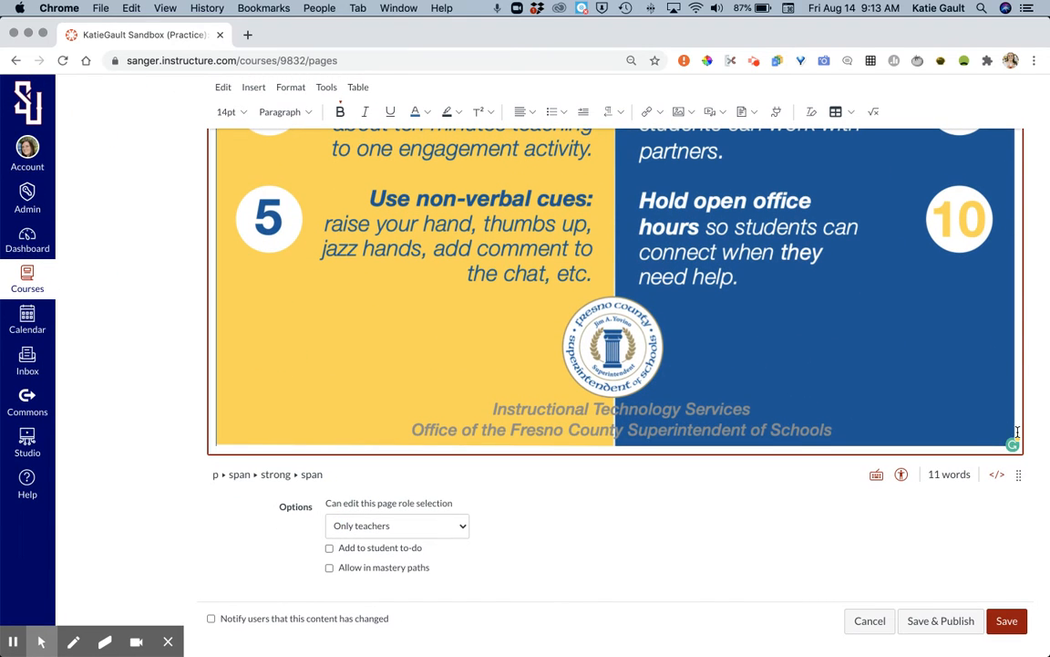
click(1013, 424)
key(BackSpace)
scroll(915, 381, up, 5)
scroll(914, 380, down, 5)
scroll(915, 380, up, 2)
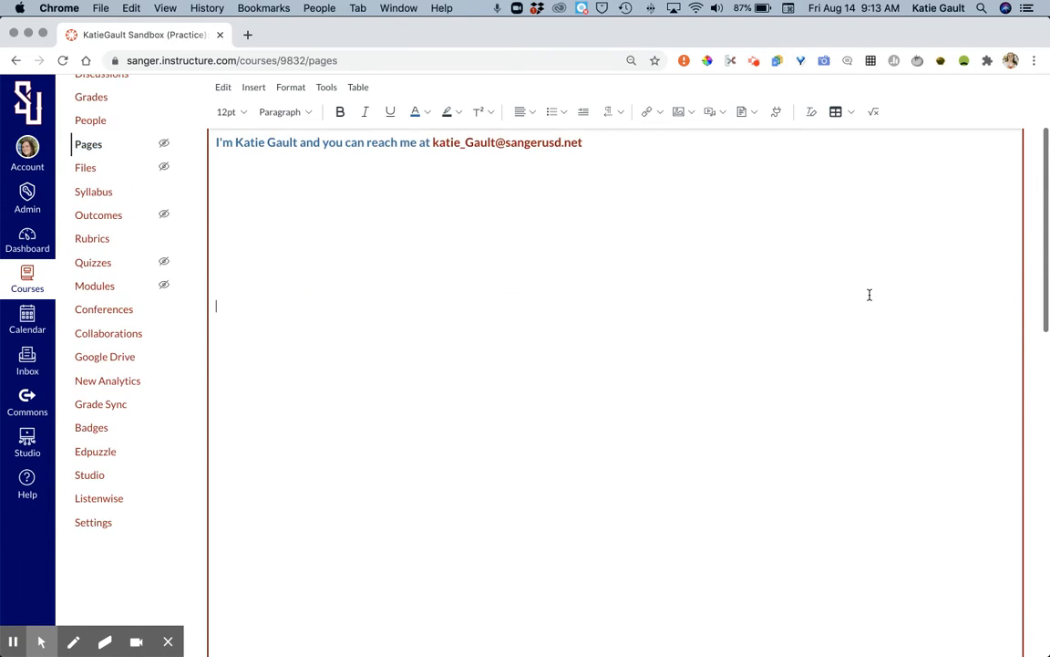
Step: Start adding new media to the page body and bring up the embed code entry
click(709, 112)
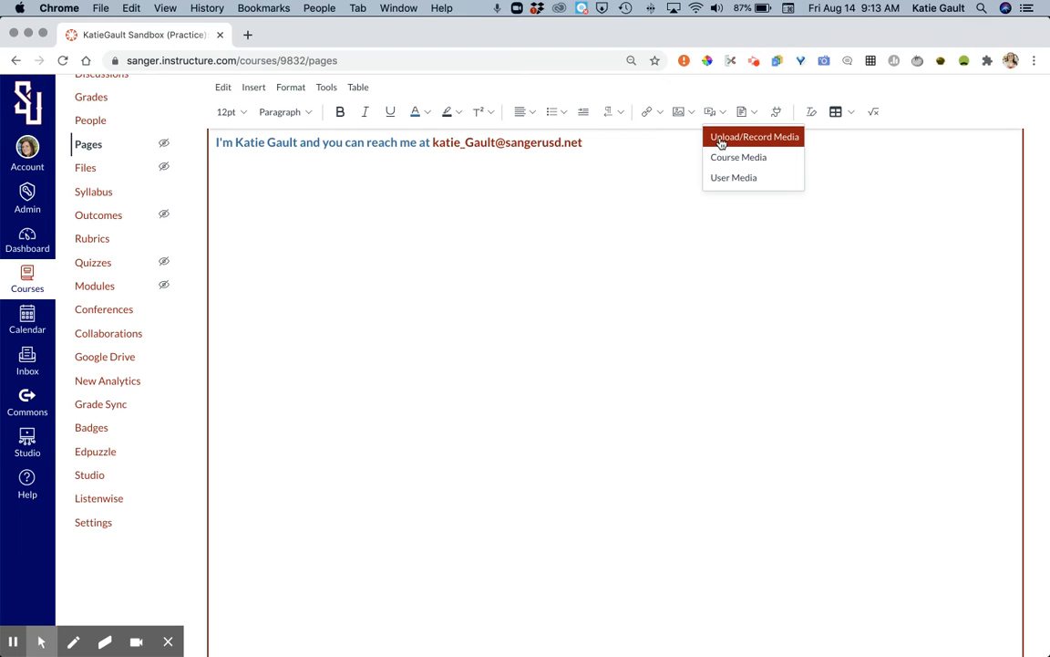
click(721, 138)
click(372, 236)
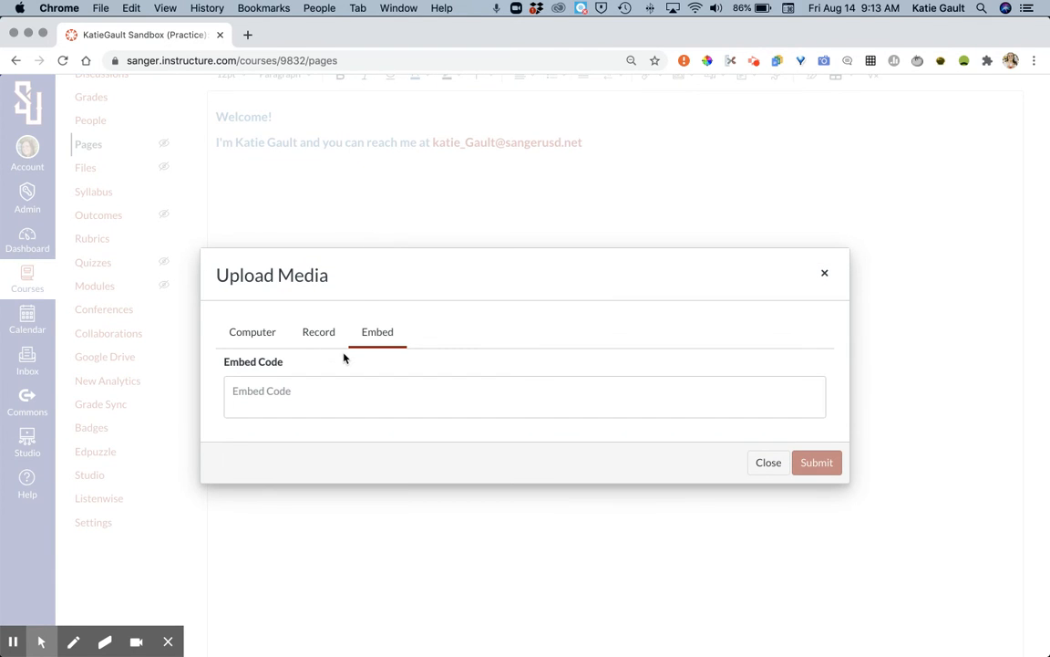
Step: In a new browser tab, search YouTube for "happy" and open "Pharrell Williams - Happy (Official Music Video)"
click(247, 36)
text(youtube.com)
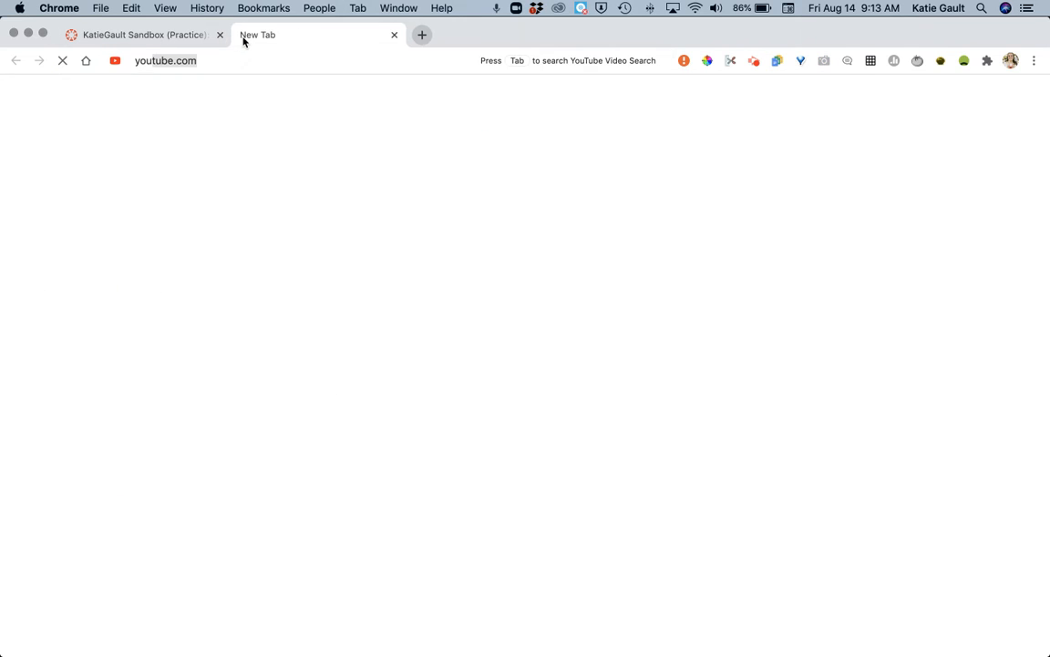
key(Return)
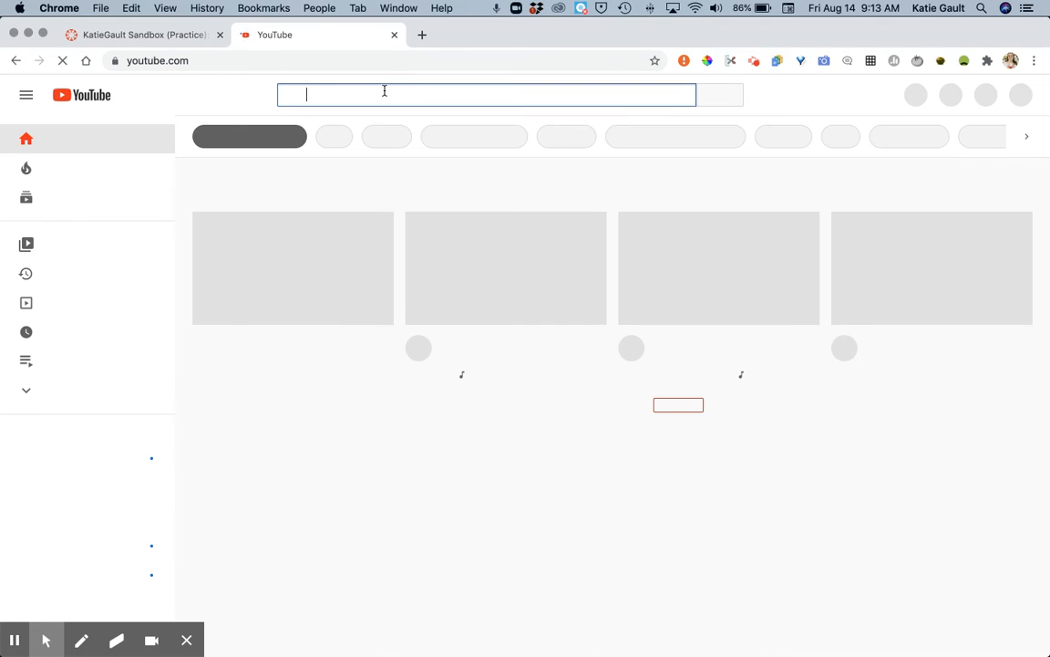
text(happy)
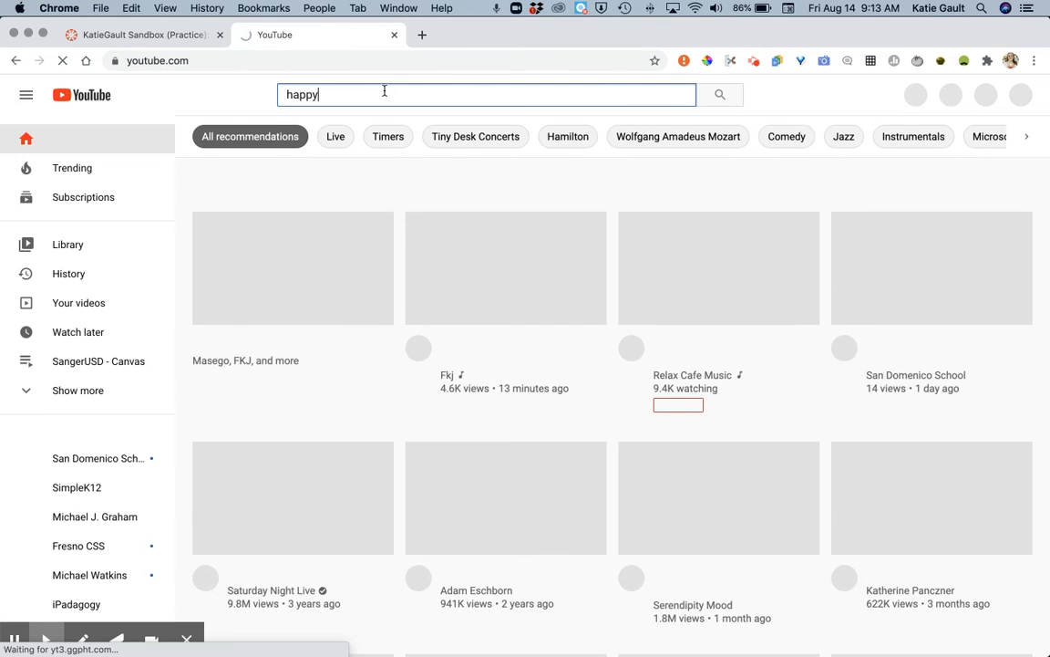
key(Return)
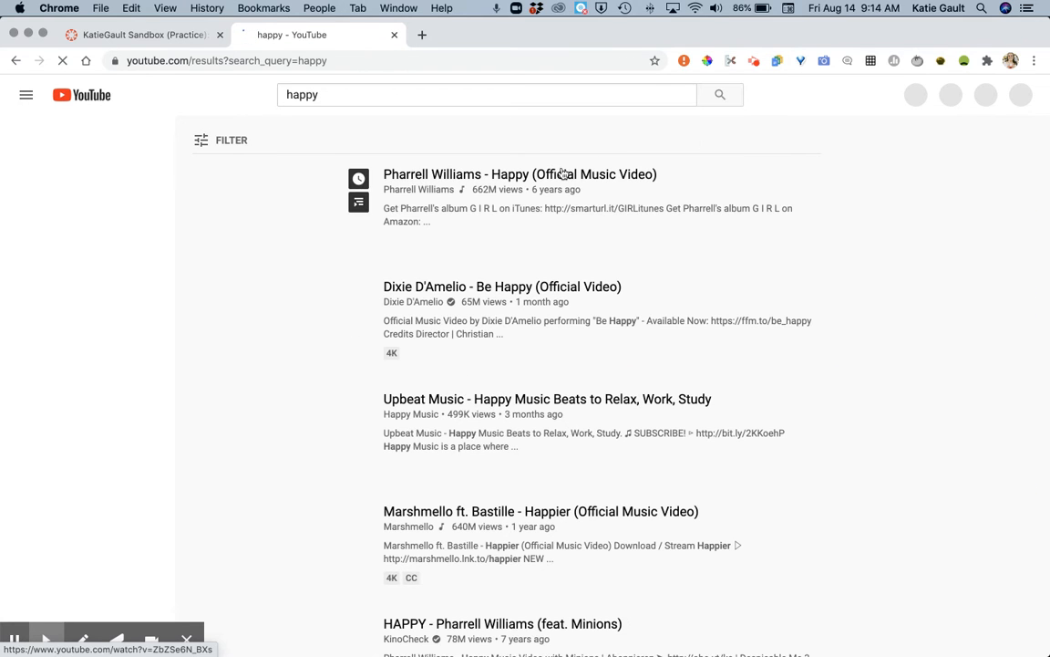
click(563, 173)
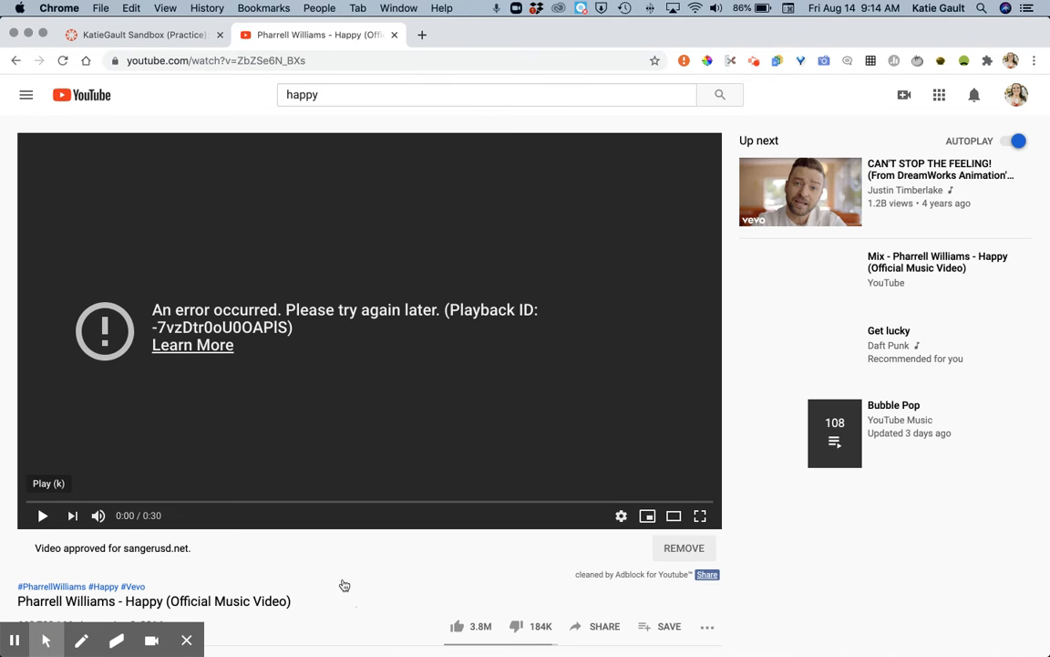
Step: Copy the iframe embed code of the Pharrell Williams "Happy" video from its sharing options
scroll(337, 577, down, 5)
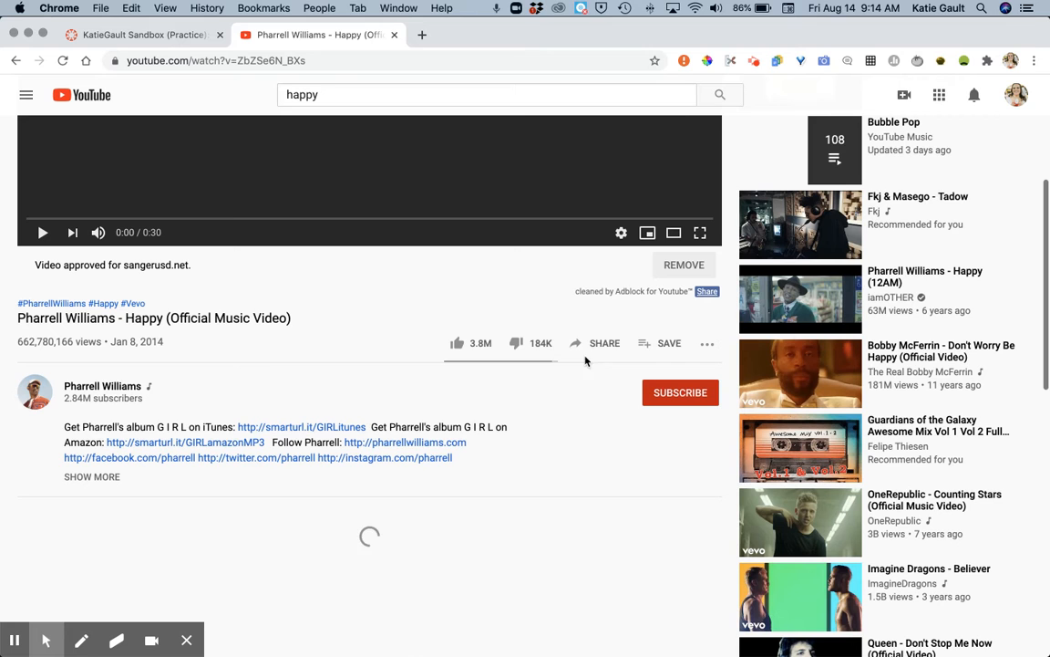
click(596, 344)
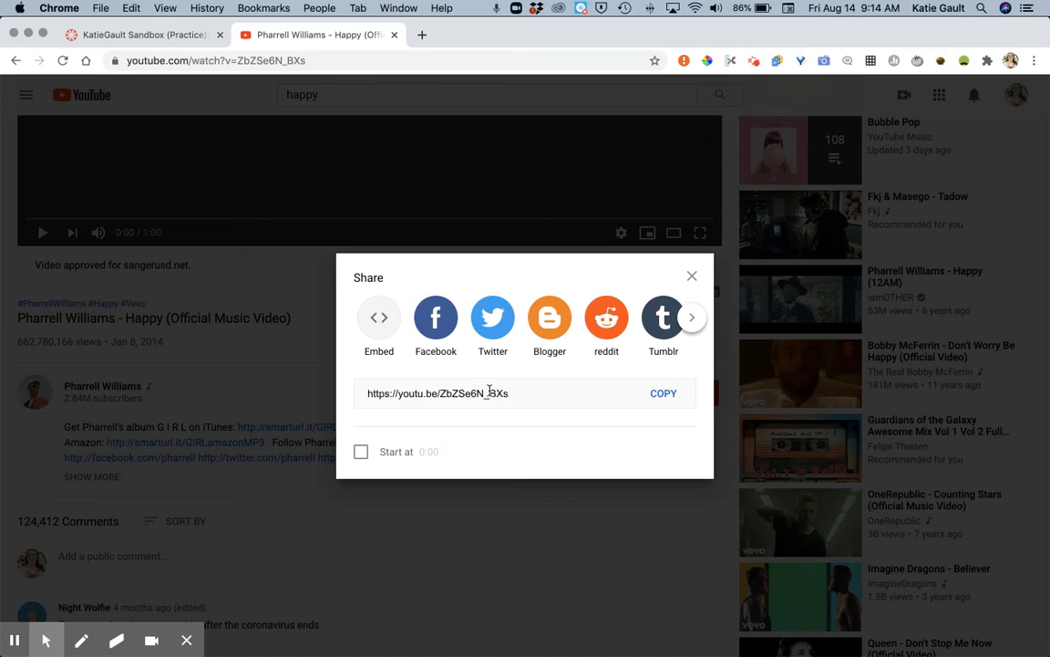
click(380, 318)
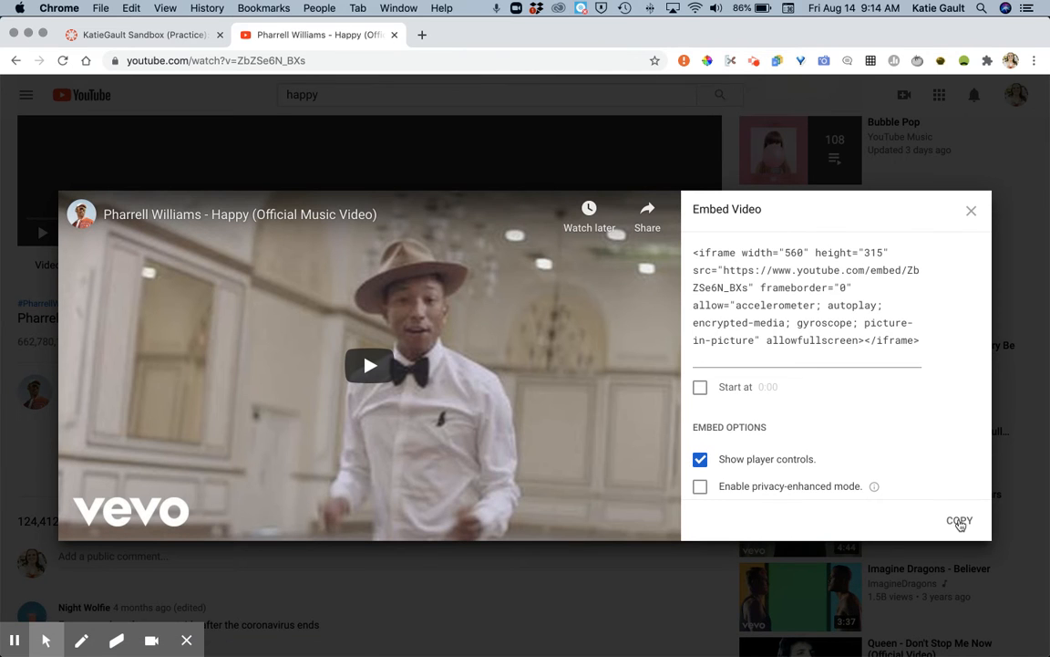
click(961, 523)
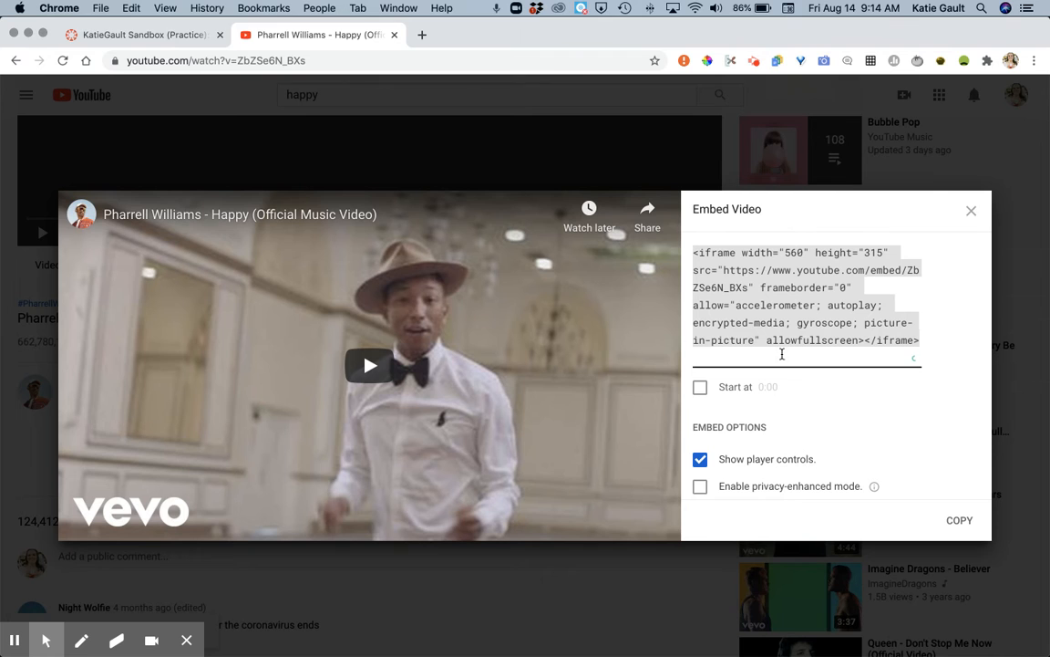
Step: Return to the Canvas tab and embed the YouTube video in the page body using the copied iframe code
click(173, 34)
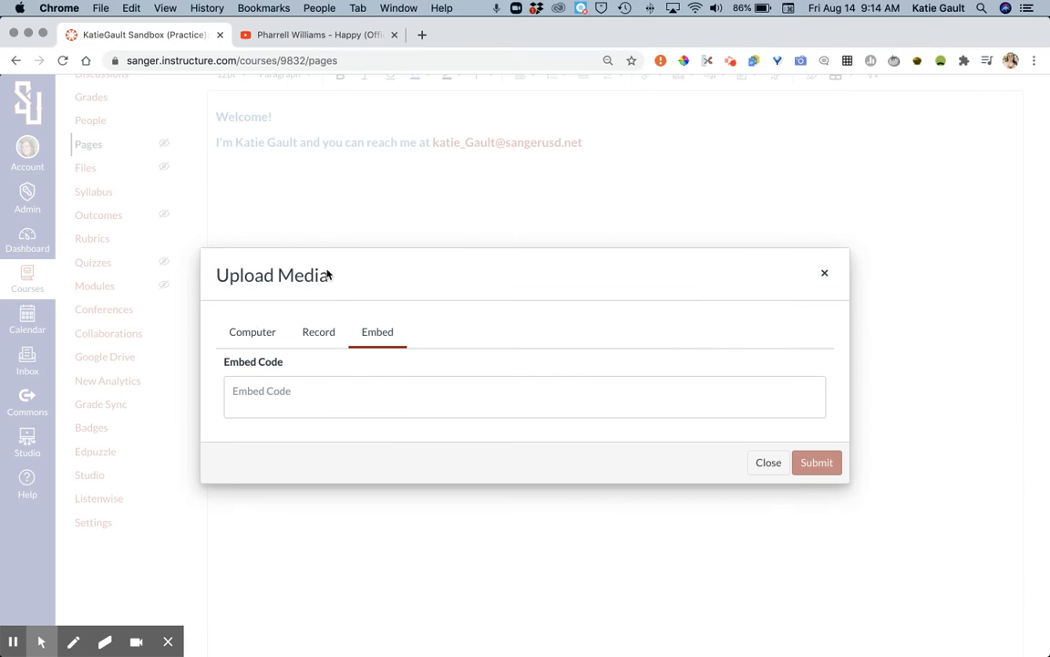
click(376, 385)
key(super+v)
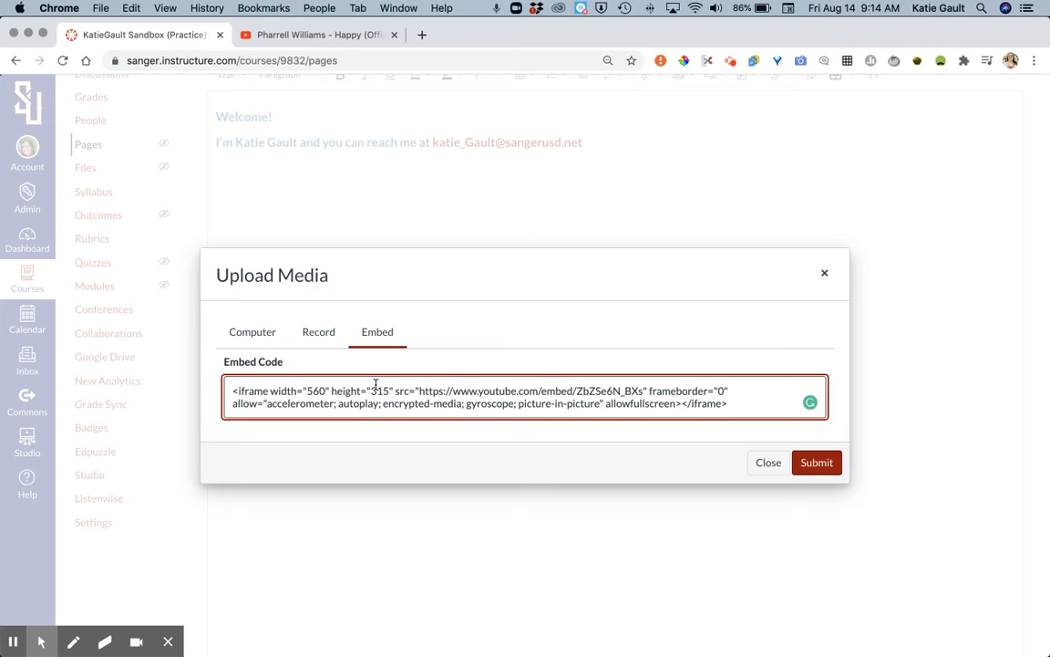
click(815, 462)
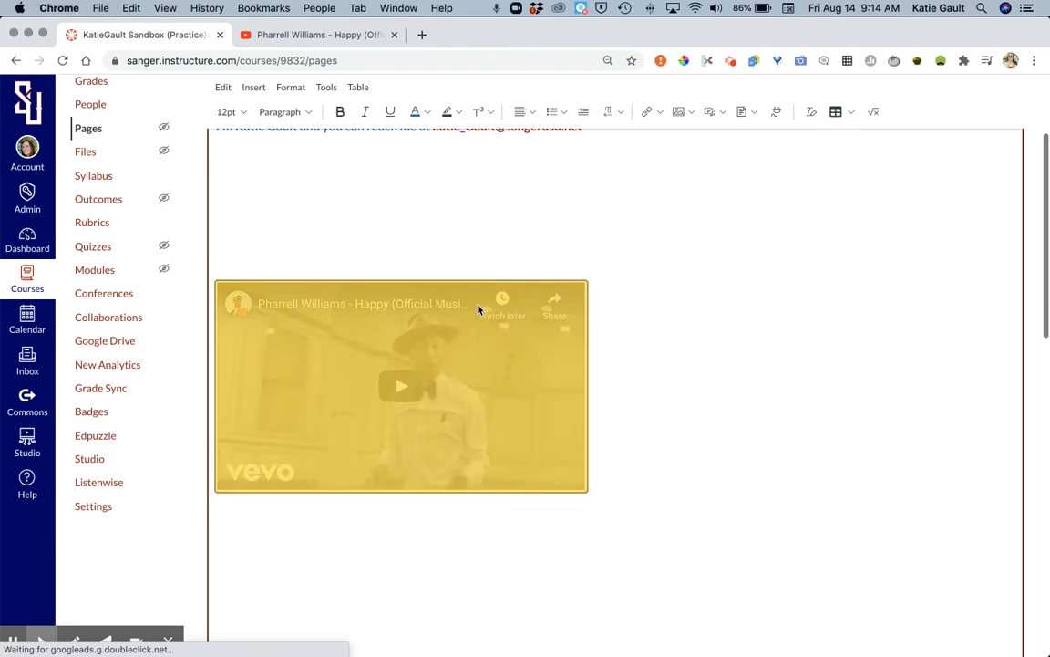
Step: Remove surplus blank lines between the introduction and the embedded video, and close the YouTube tab
scroll(493, 493, up, 3)
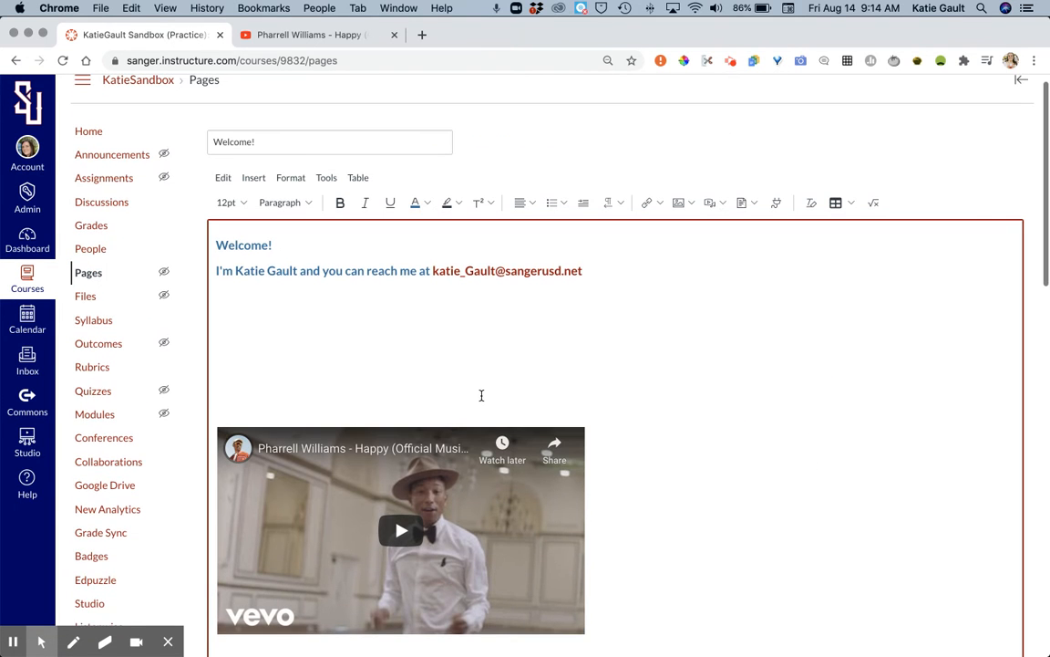
key(BackSpace)
key(BackSpace)
key(BackSpace)
key(BackSpace)
key(BackSpace)
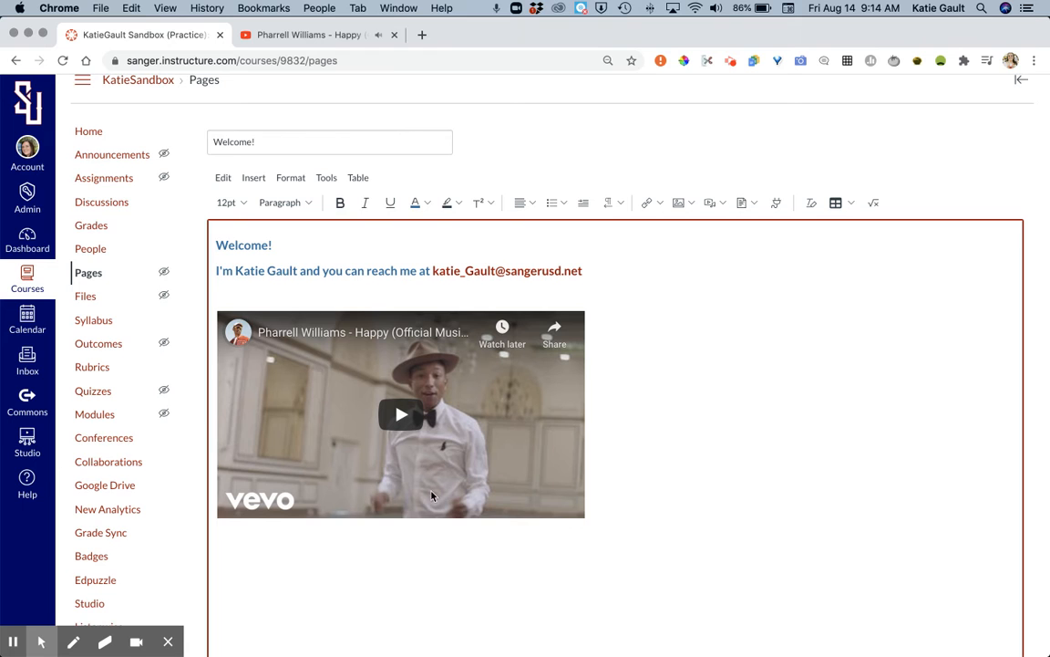
click(393, 35)
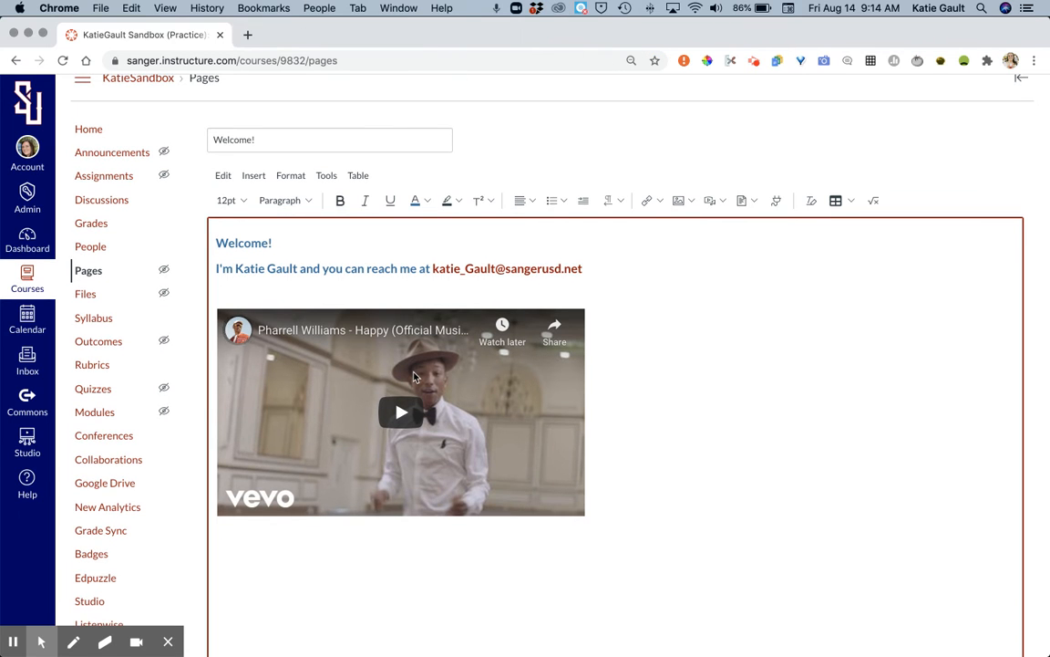
scroll(412, 374, down, 10)
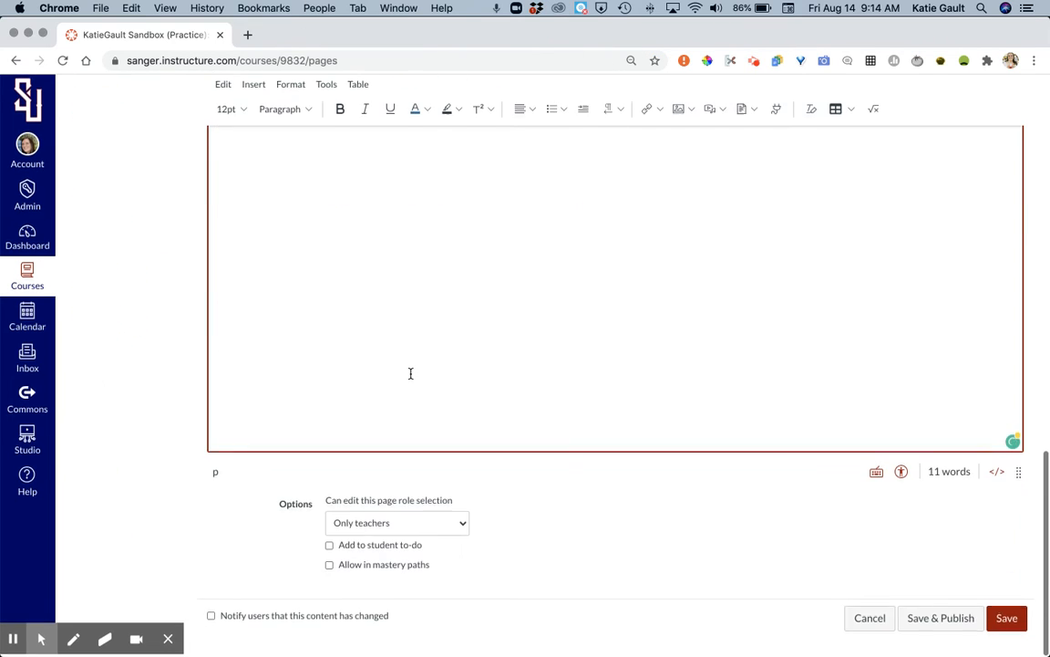
scroll(410, 373, up, 10)
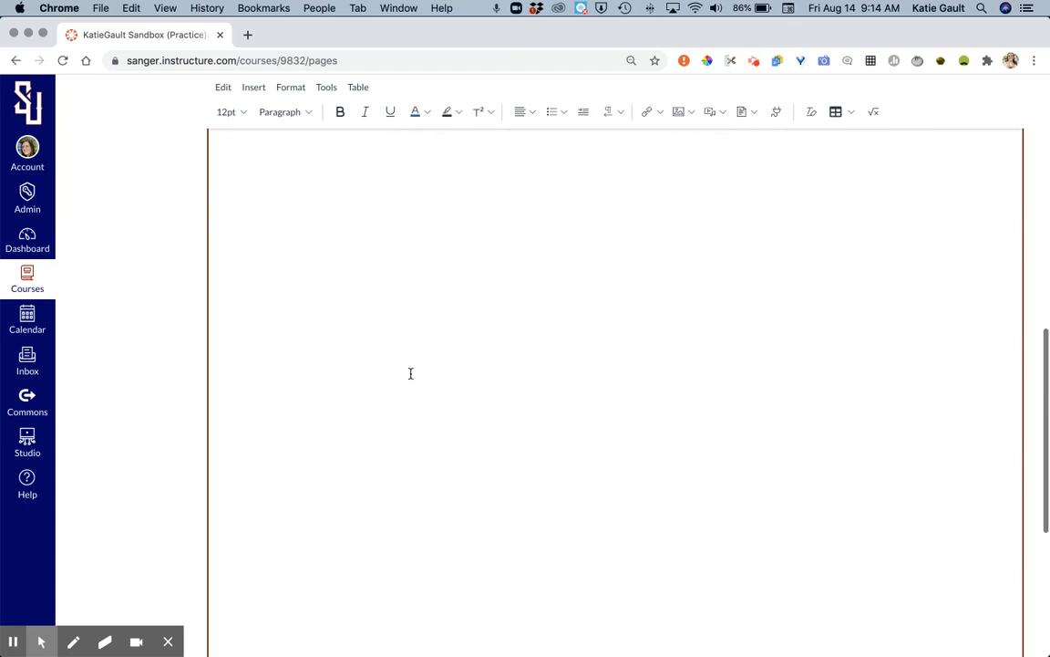
click(569, 265)
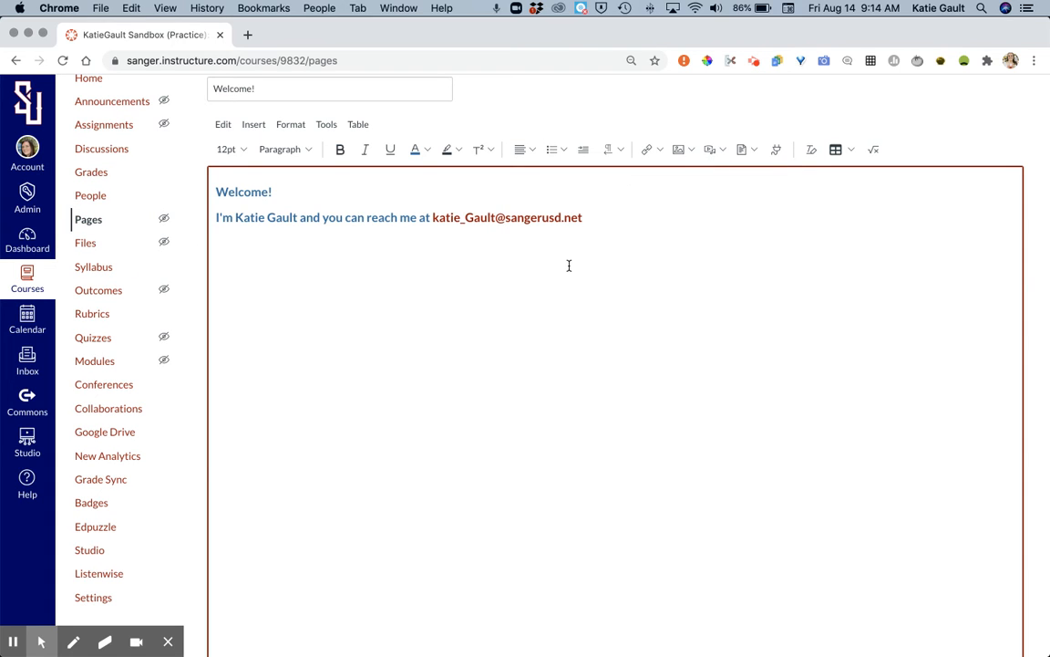
key(super+v)
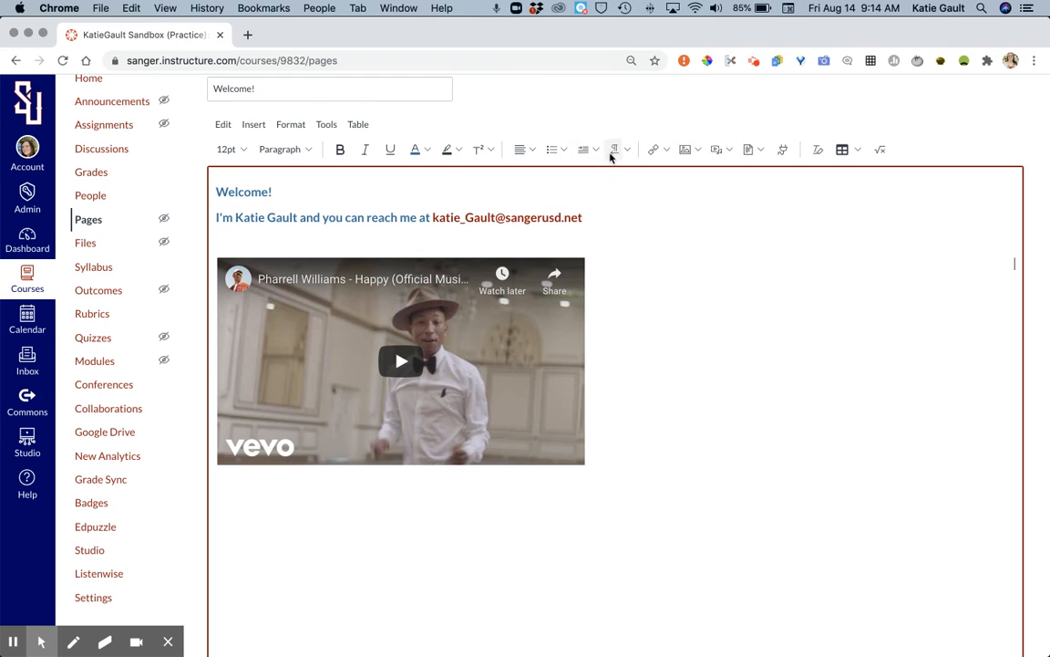
Step: Examine the editor's options for links, images, media, documents, tables and equations, closing the equation editor without inserting anything
click(666, 149)
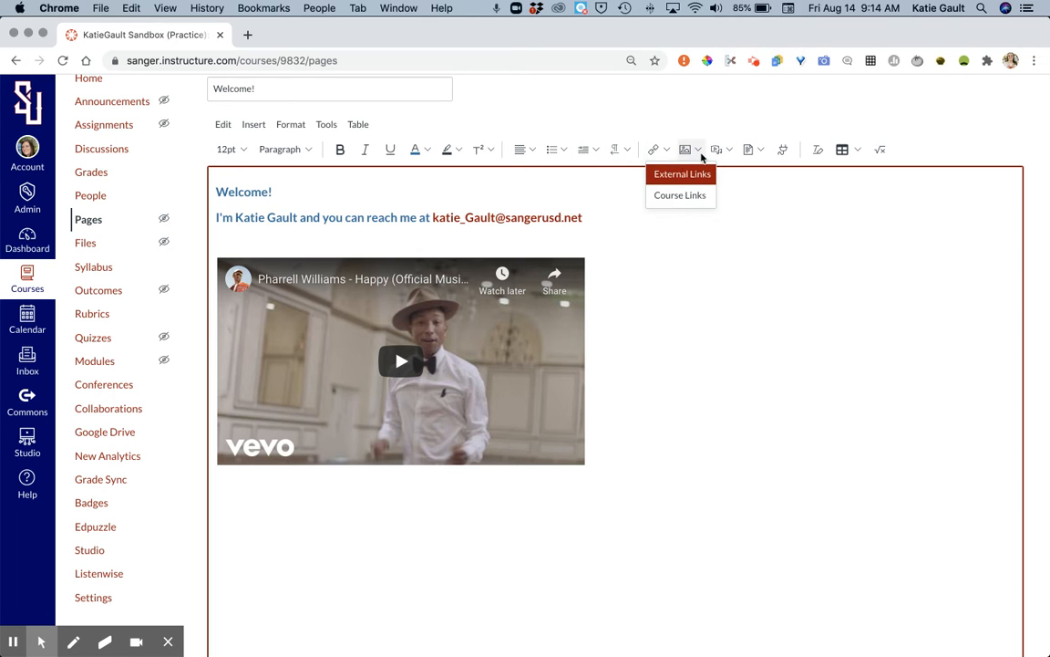
click(699, 150)
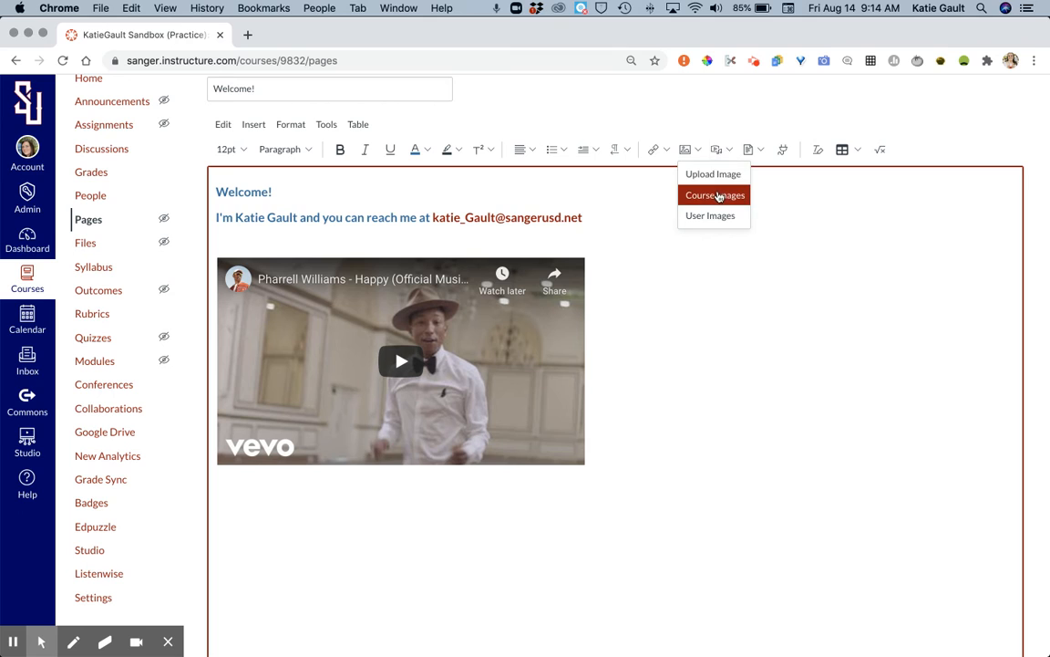
click(719, 153)
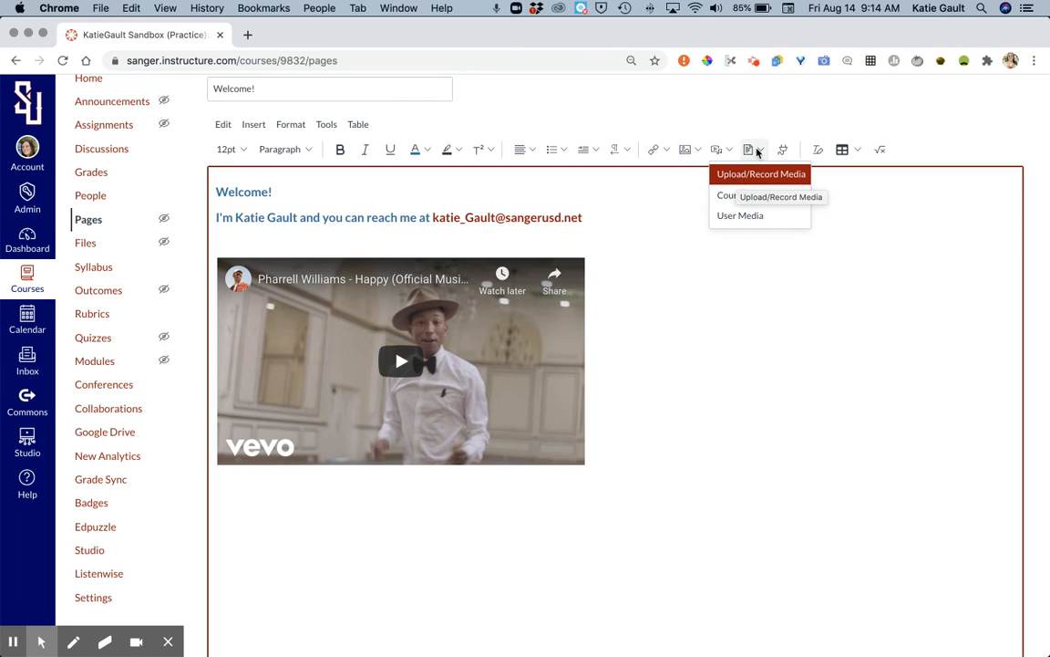
click(753, 150)
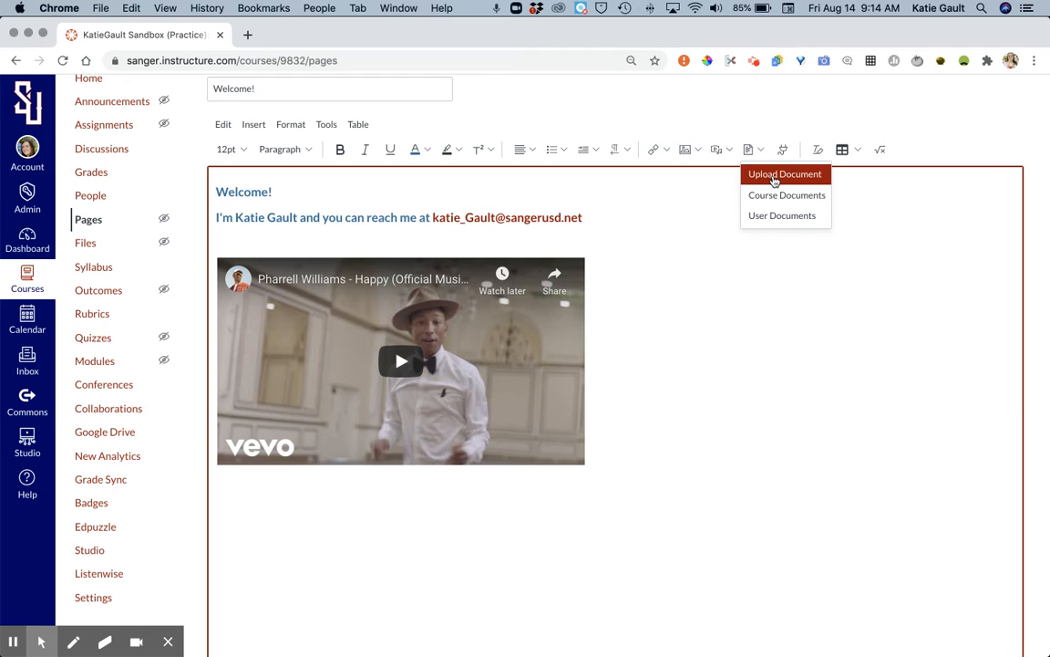
click(825, 146)
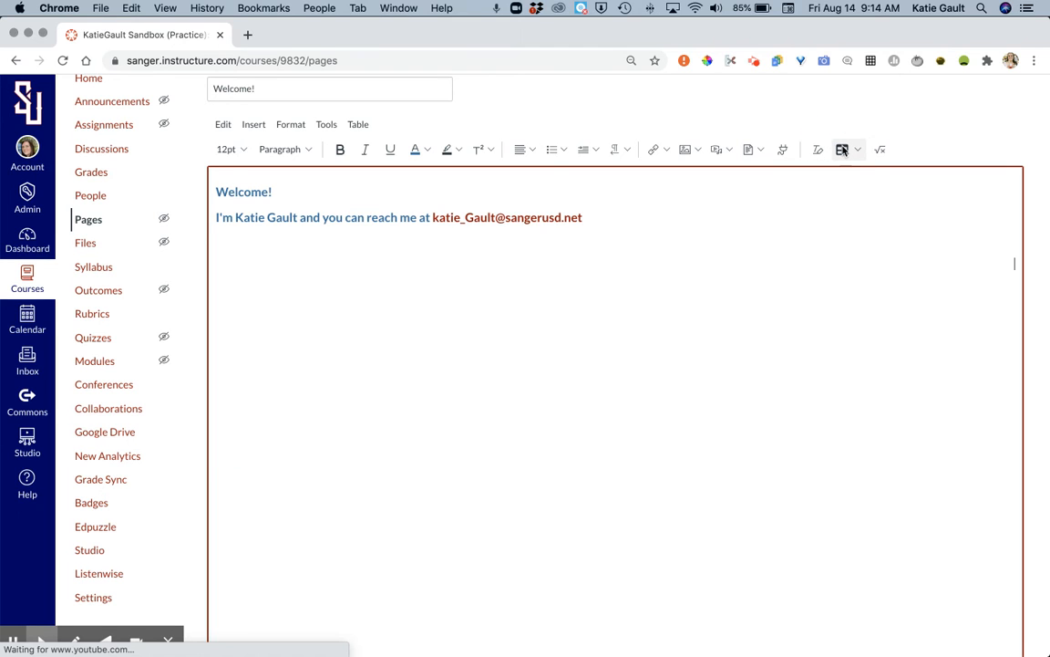
click(842, 149)
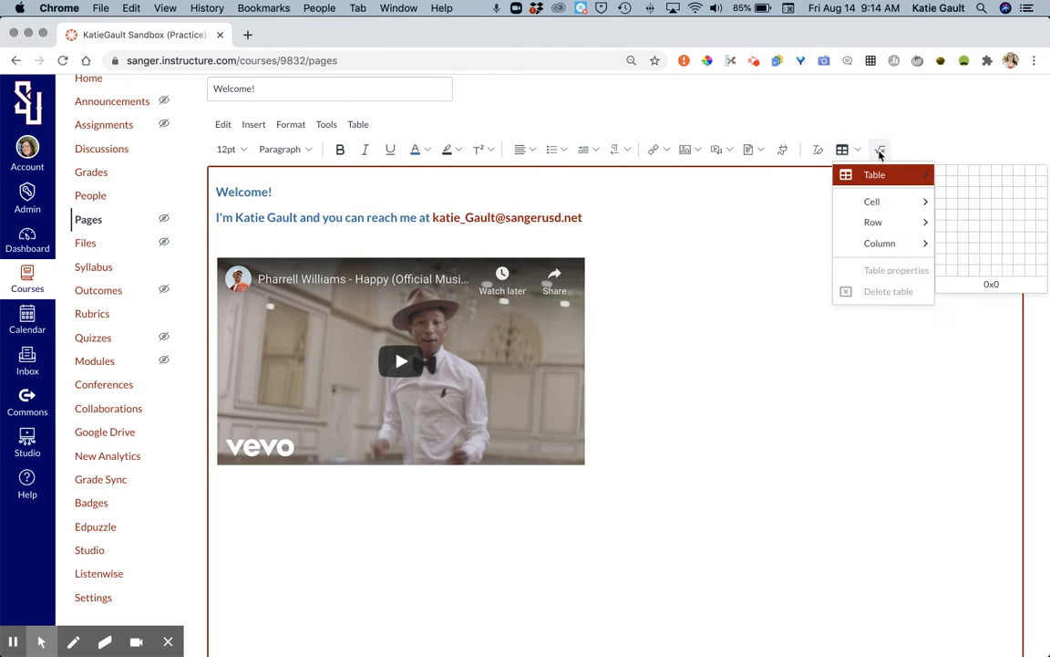
click(880, 151)
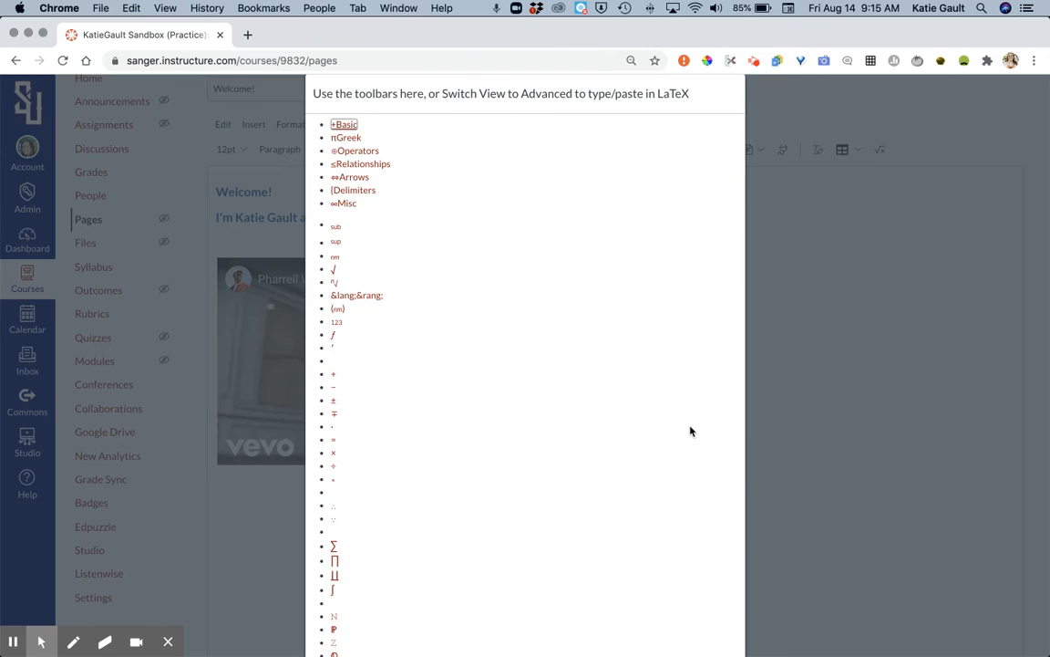
scroll(734, 97, down, 4)
scroll(732, 96, up, 5)
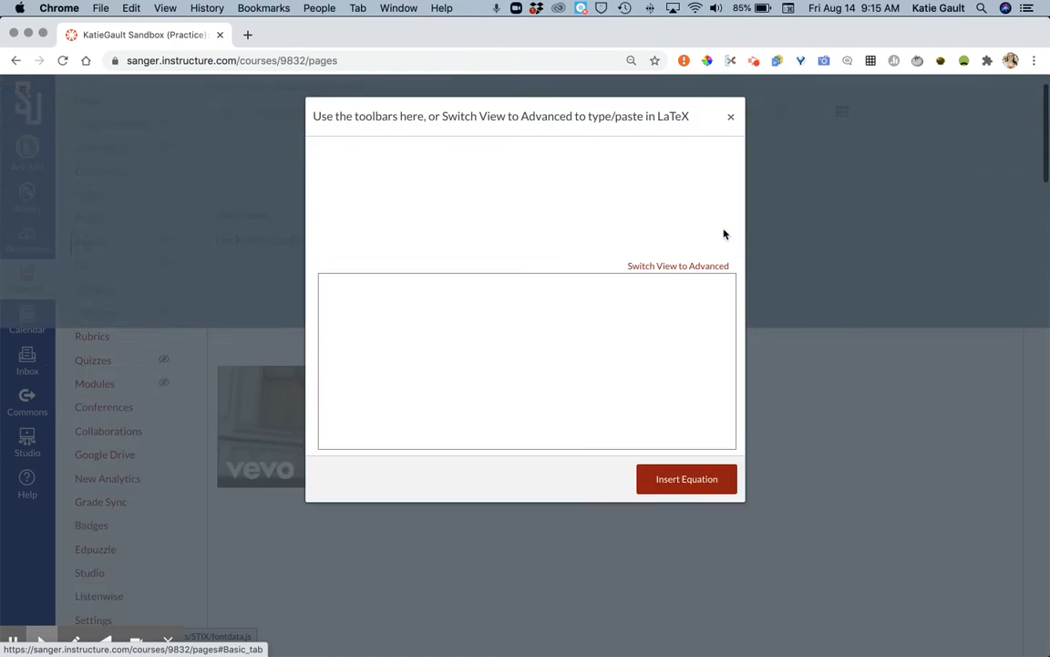
click(730, 167)
Step: Save the Welcome! page and publish it from the list of all course pages
scroll(591, 479, down, 10)
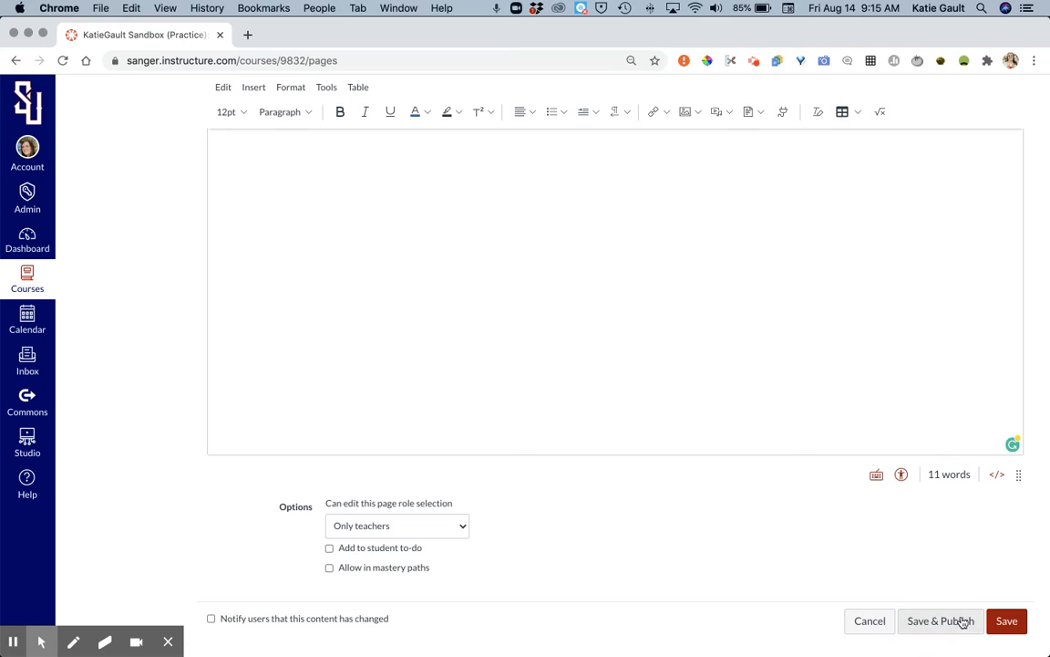
click(997, 628)
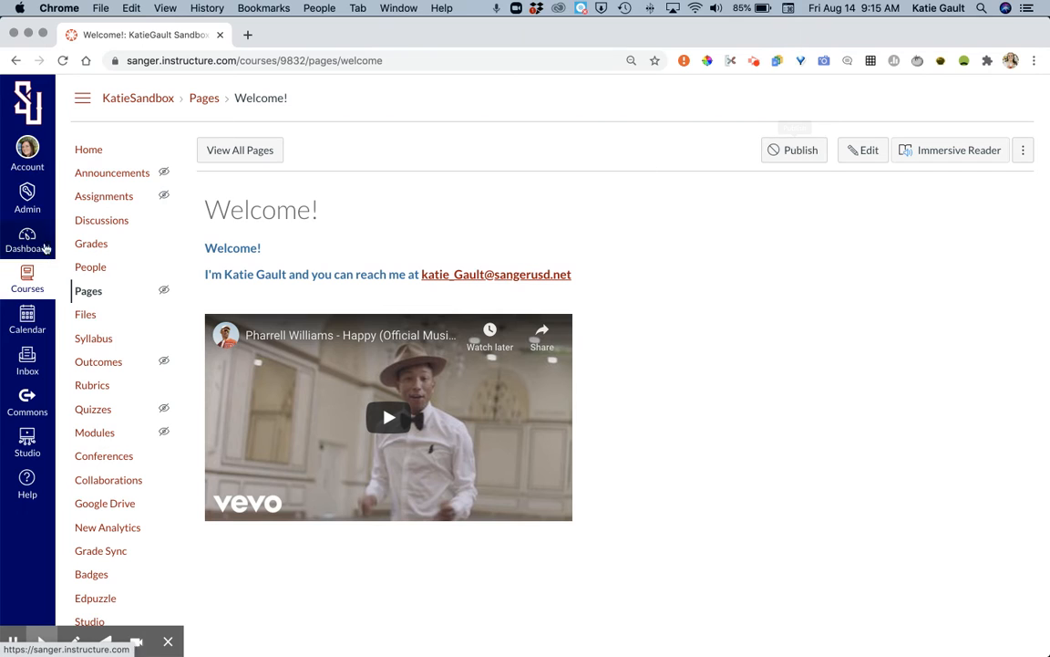
click(216, 154)
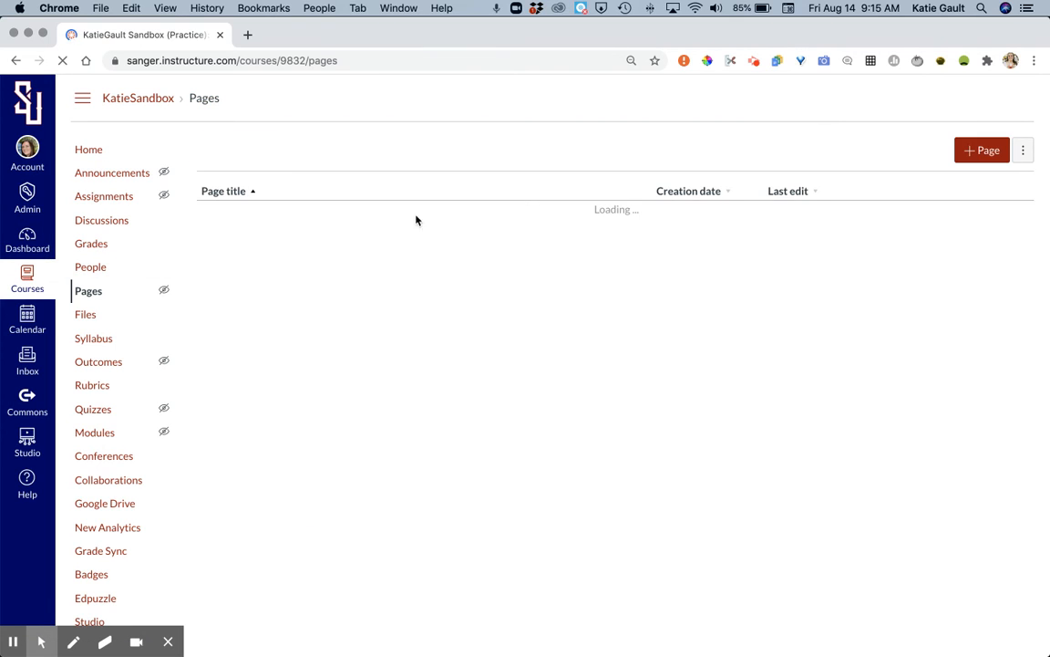
click(938, 219)
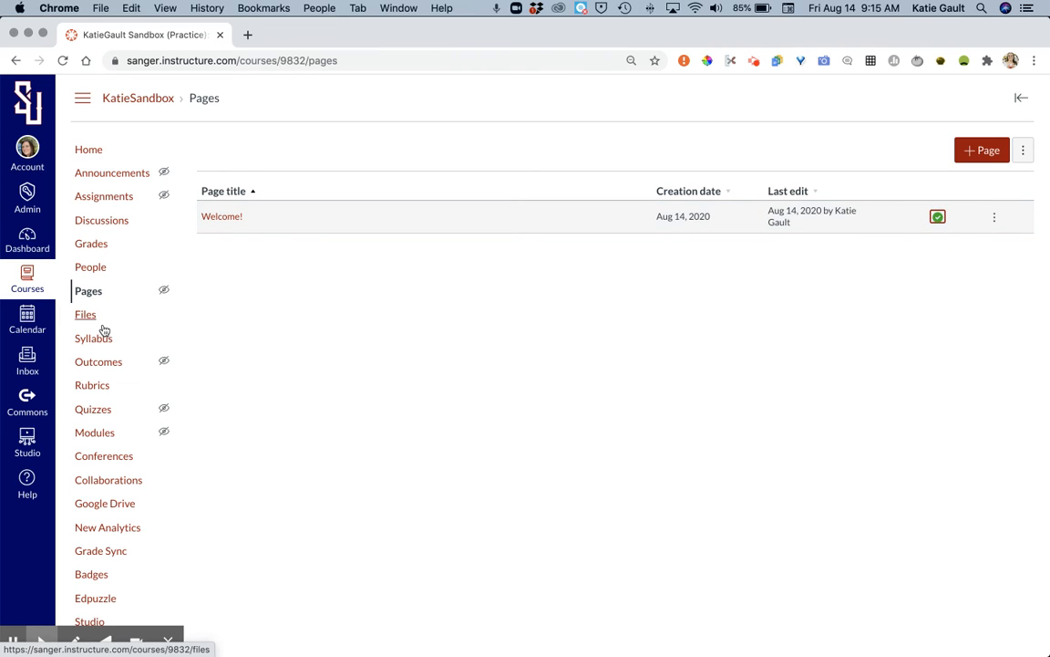
Step: Create a new module named Welcome in the course's Modules area
click(102, 434)
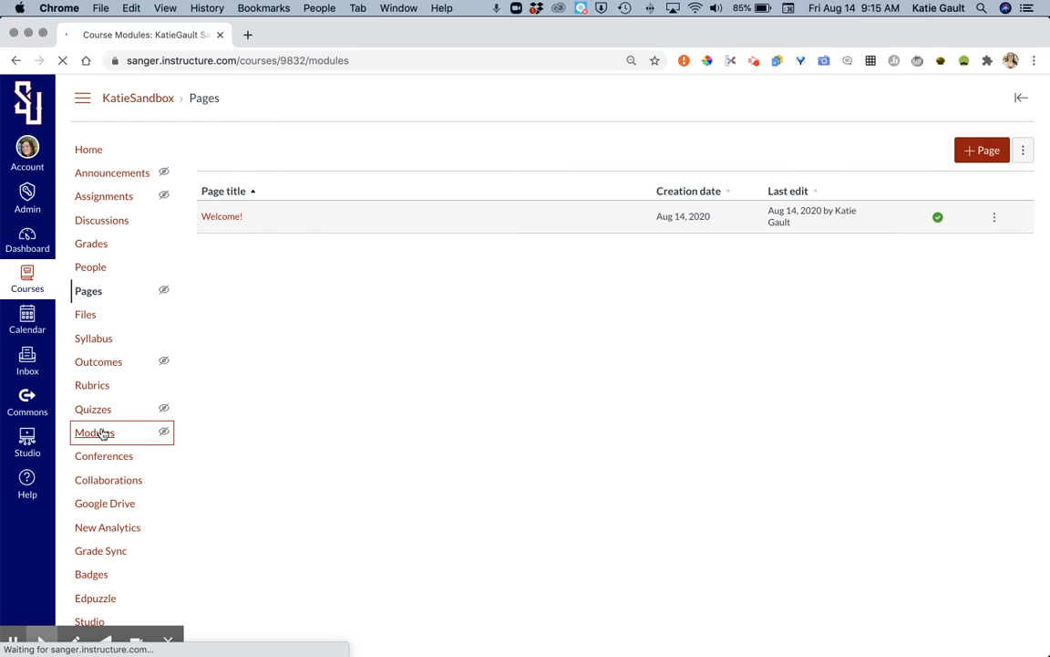
click(978, 152)
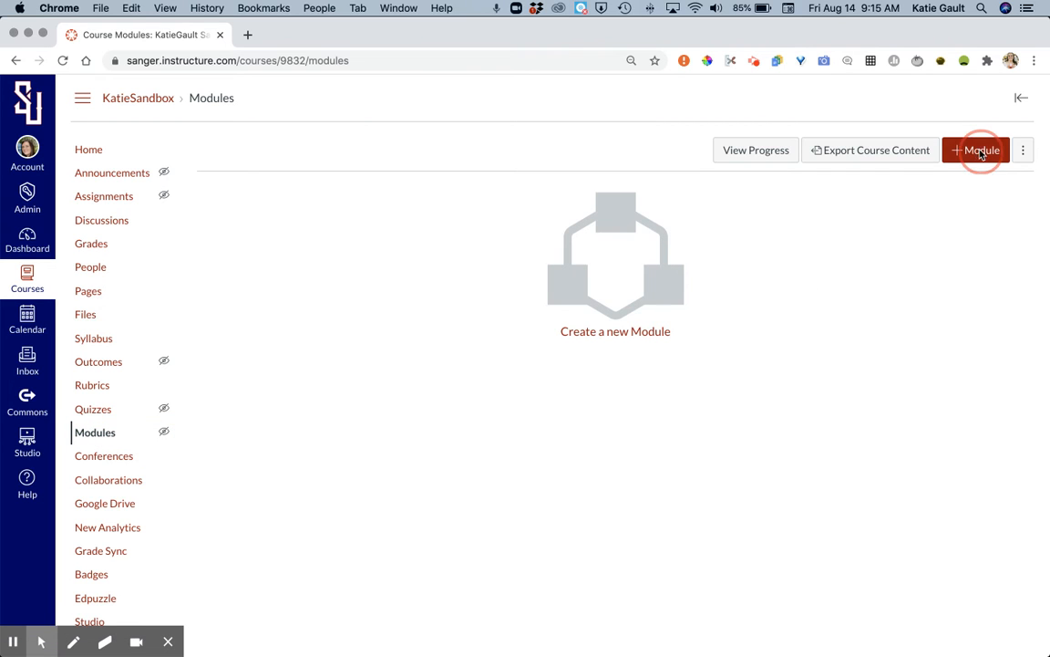
click(583, 309)
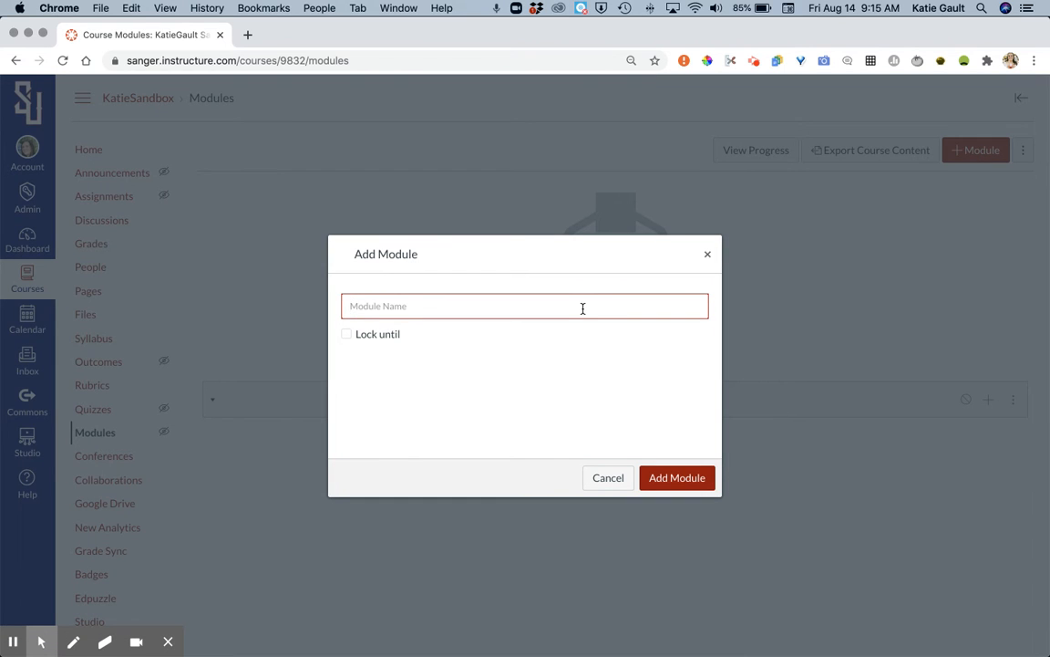
text(Welcome)
click(664, 469)
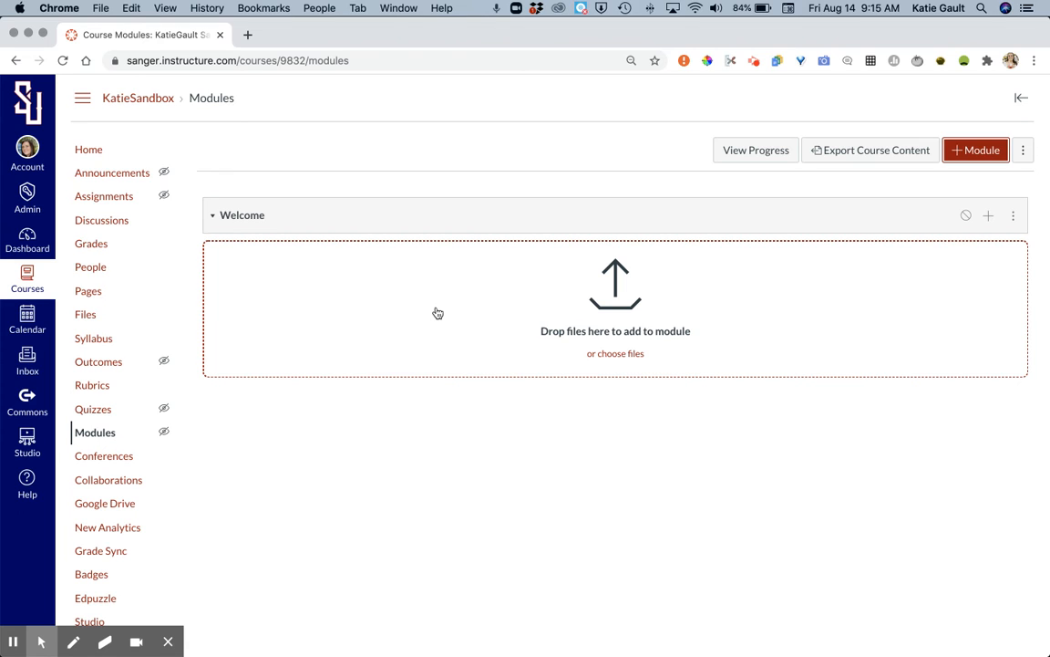
Step: Add the existing Welcome! page to the Welcome module, dismissing the file chooser without uploading anything
click(632, 355)
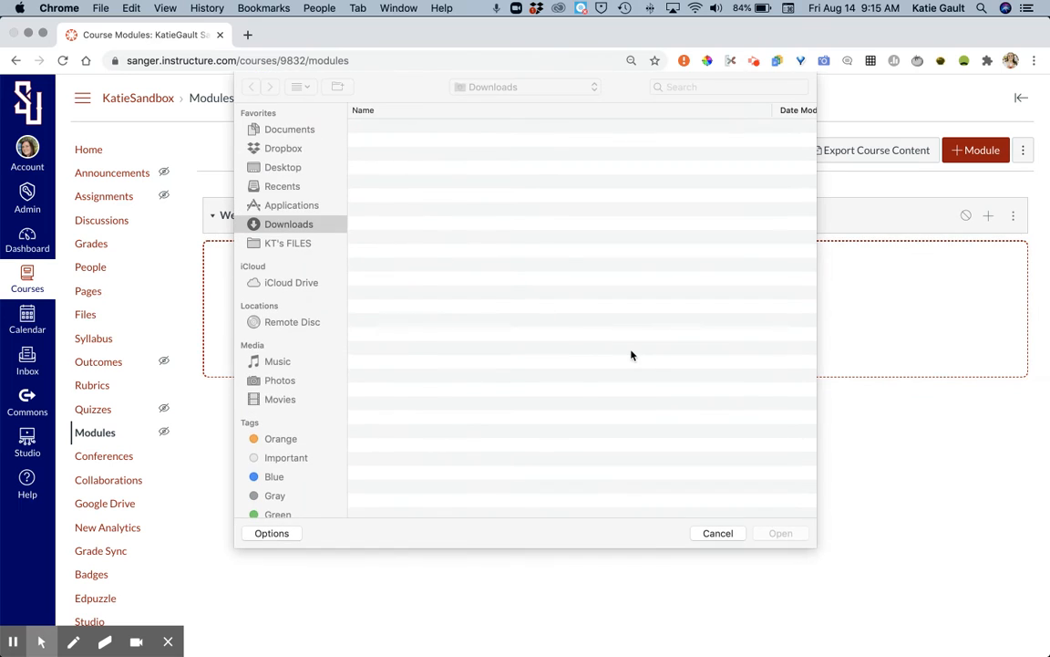
click(718, 532)
click(988, 216)
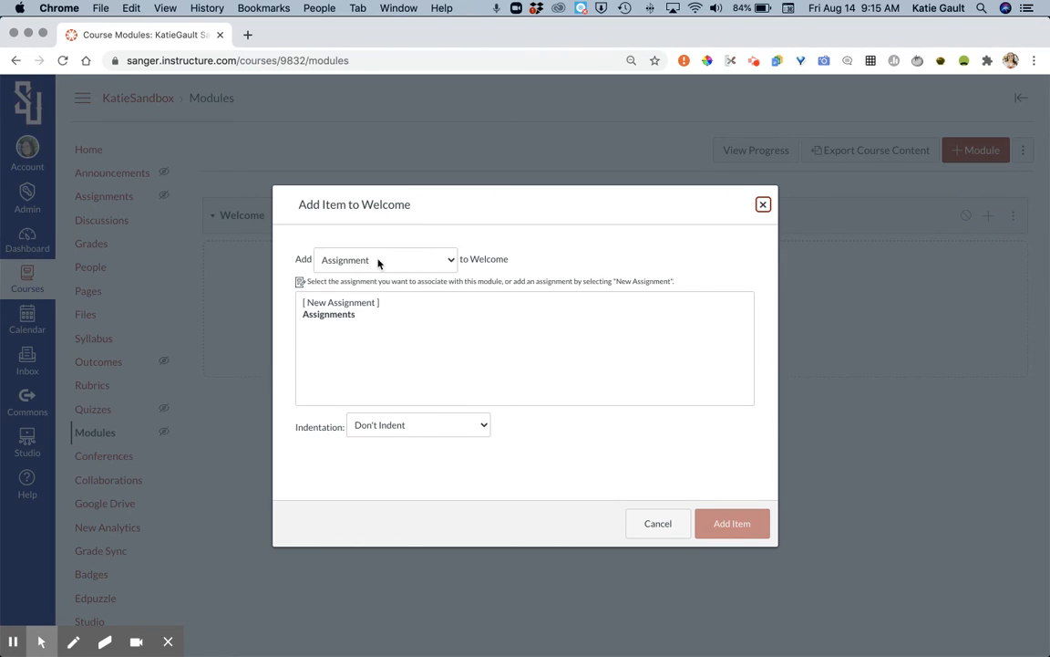
click(378, 260)
click(368, 295)
click(334, 316)
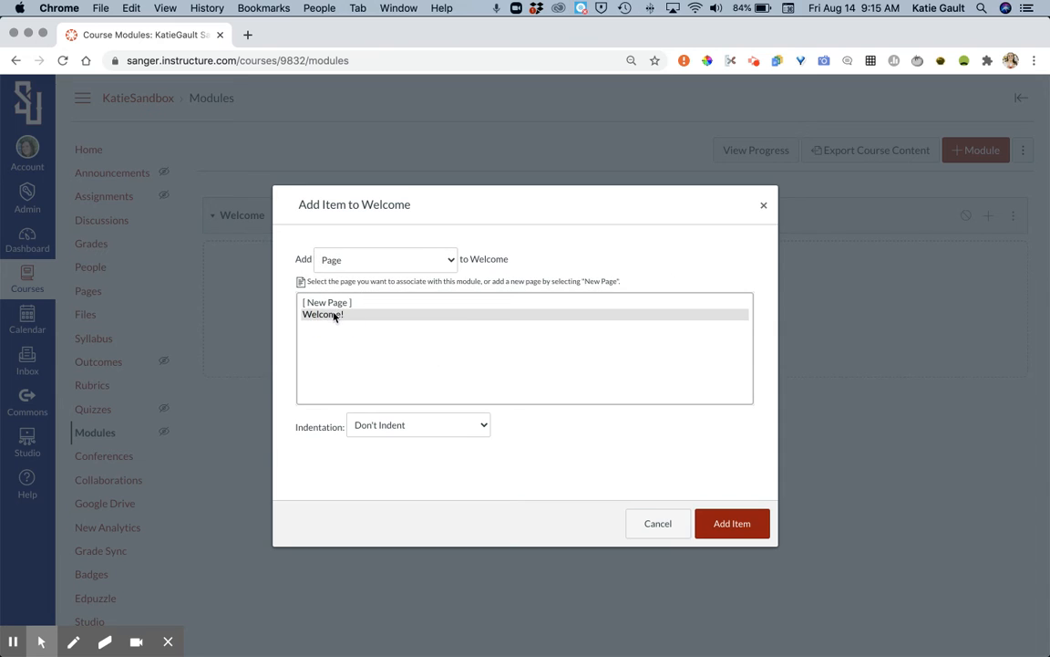
click(733, 522)
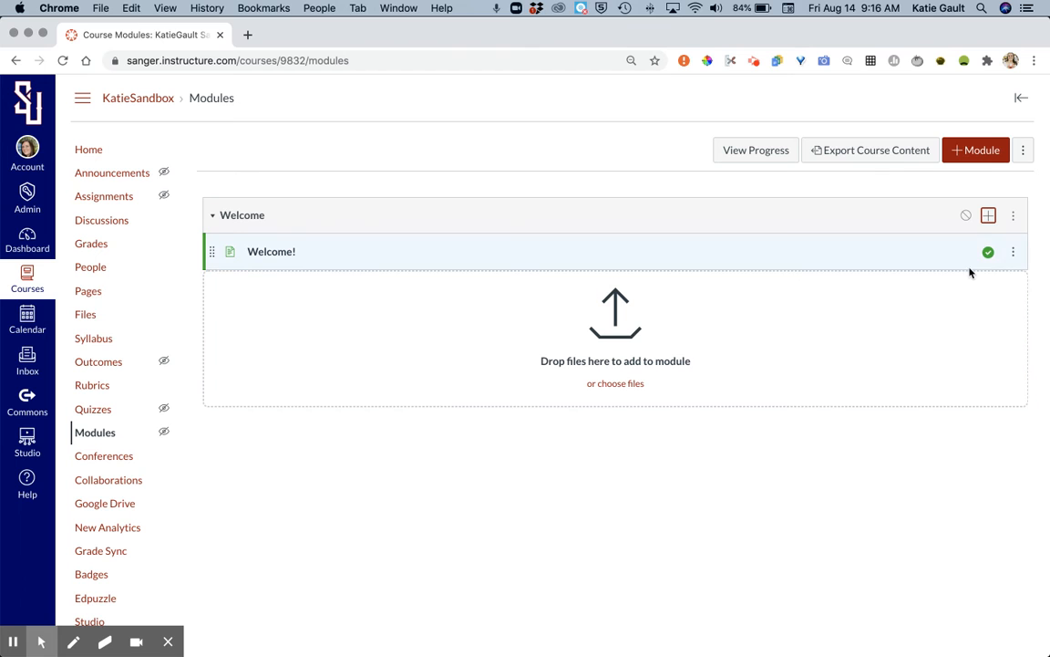
Step: Add a new discussion topic named Get To Know You to the Welcome module
click(988, 217)
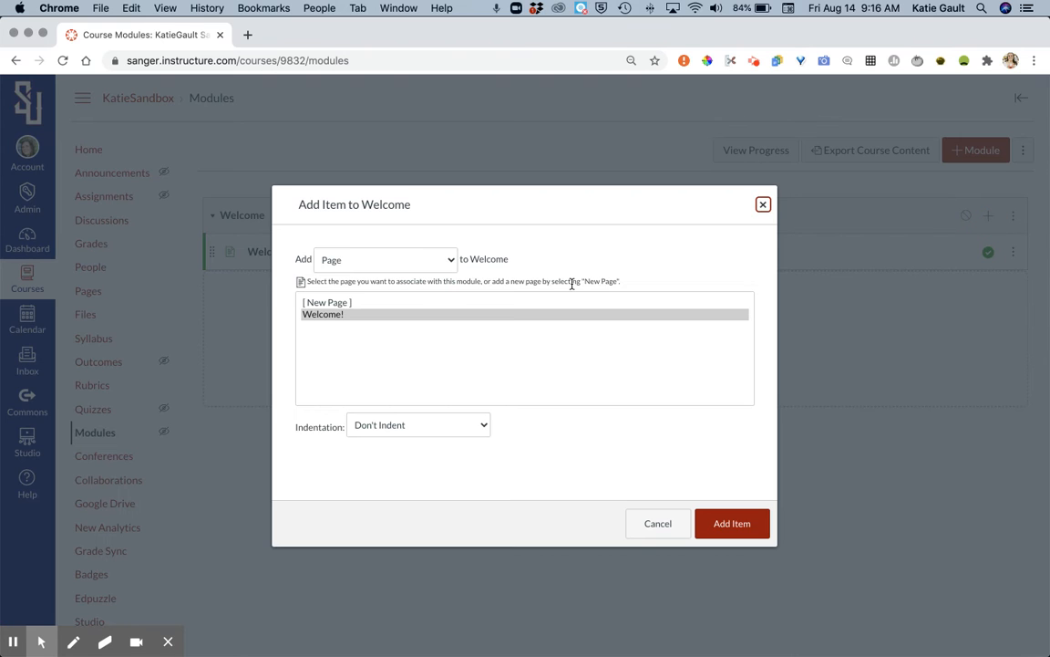
click(434, 260)
click(421, 274)
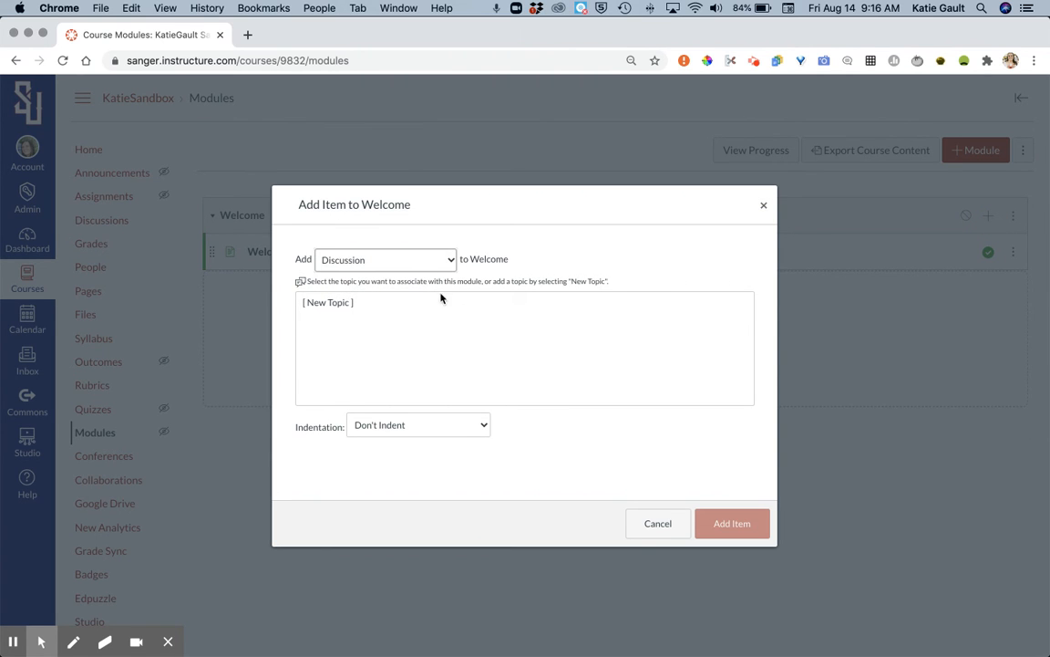
click(480, 303)
click(448, 416)
click(443, 426)
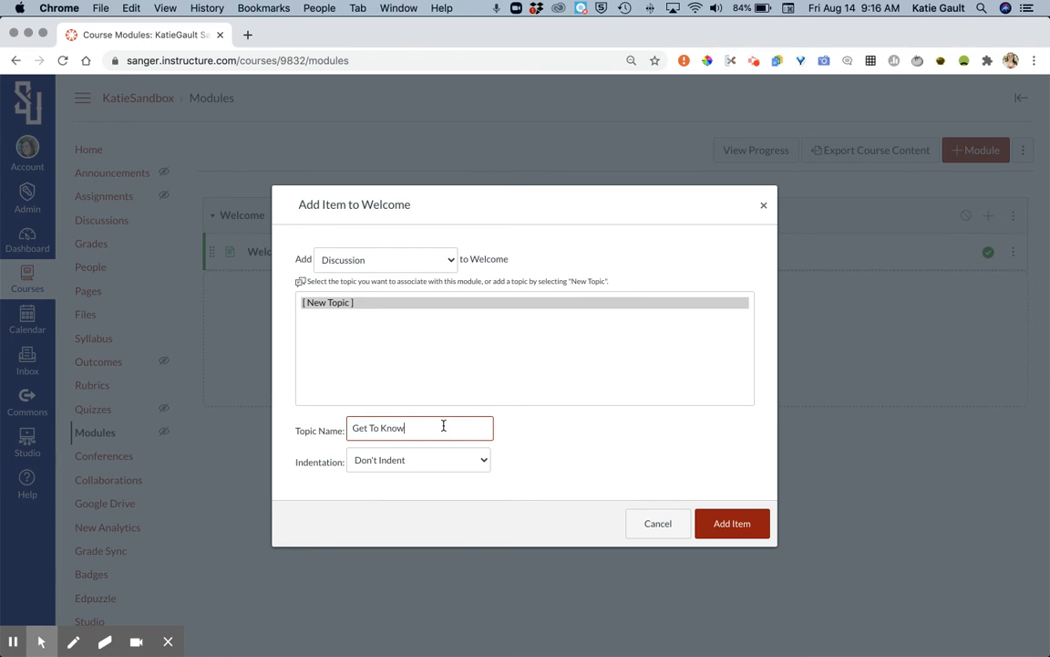
click(735, 522)
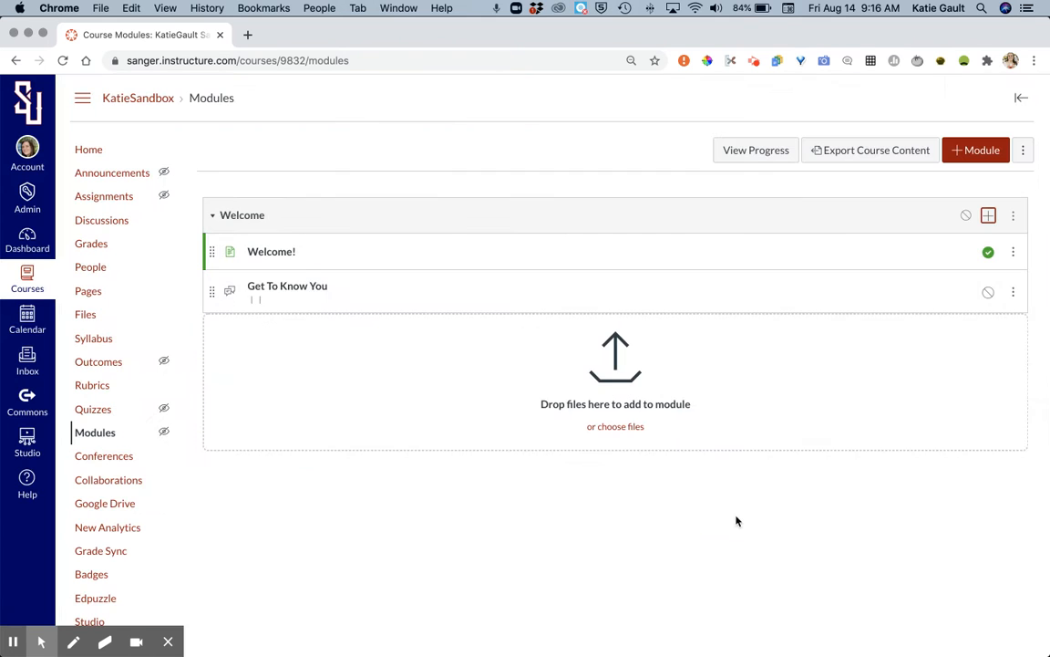
Step: Add a new assignment named Summer Activity to the Welcome module
click(988, 215)
click(425, 260)
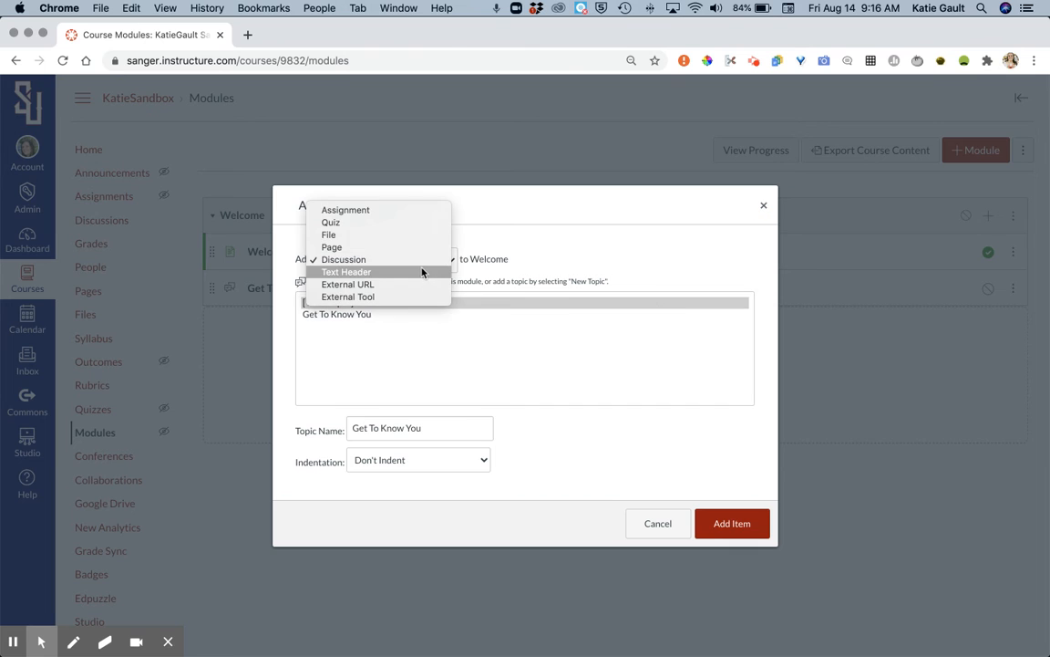
click(412, 210)
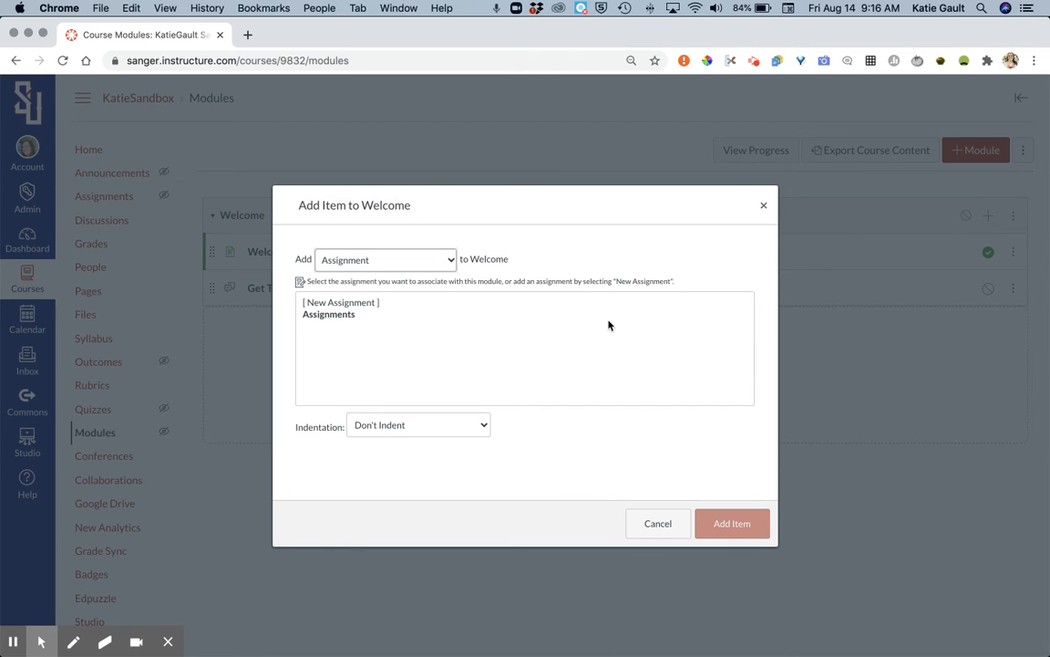
click(606, 307)
click(492, 422)
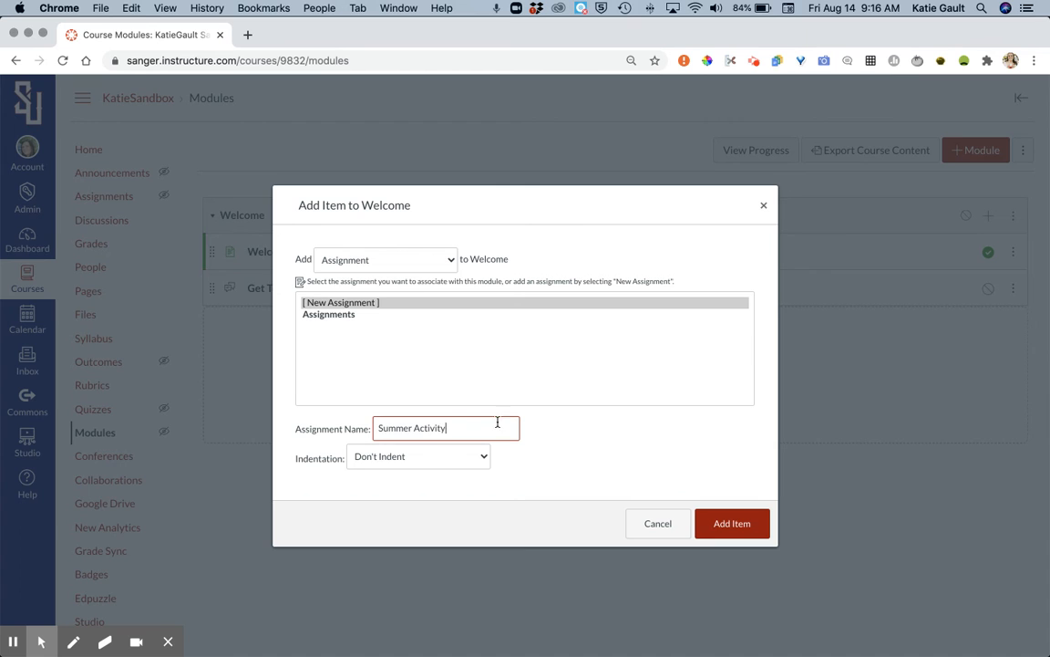
click(739, 525)
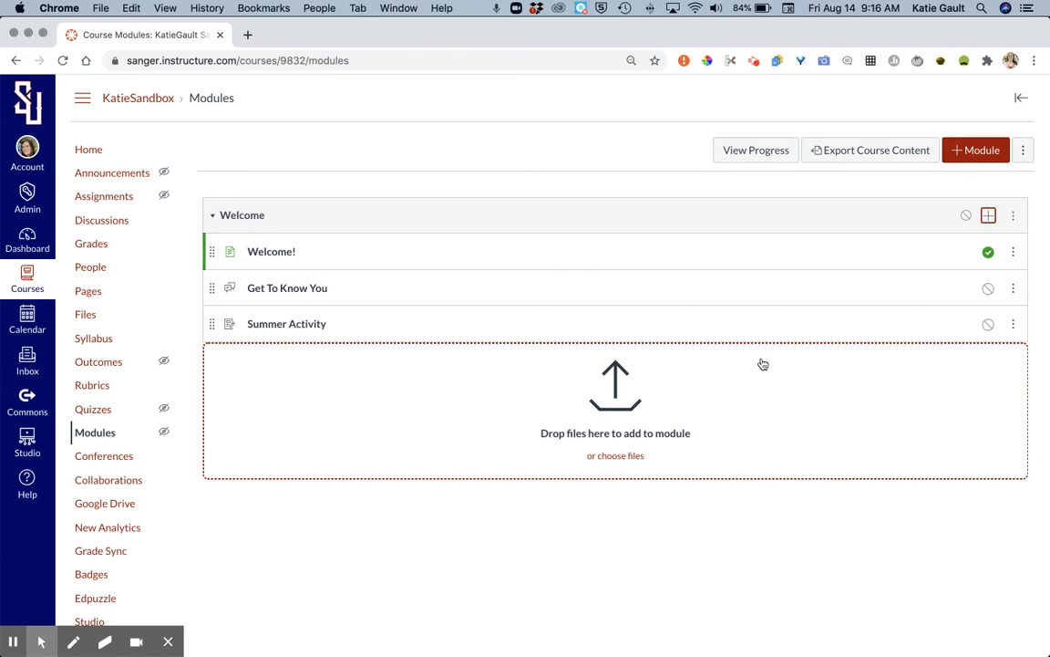
Step: Add a new quiz named Get To Know Your Teacher to the Welcome module, in the Assignments group
click(989, 216)
click(442, 261)
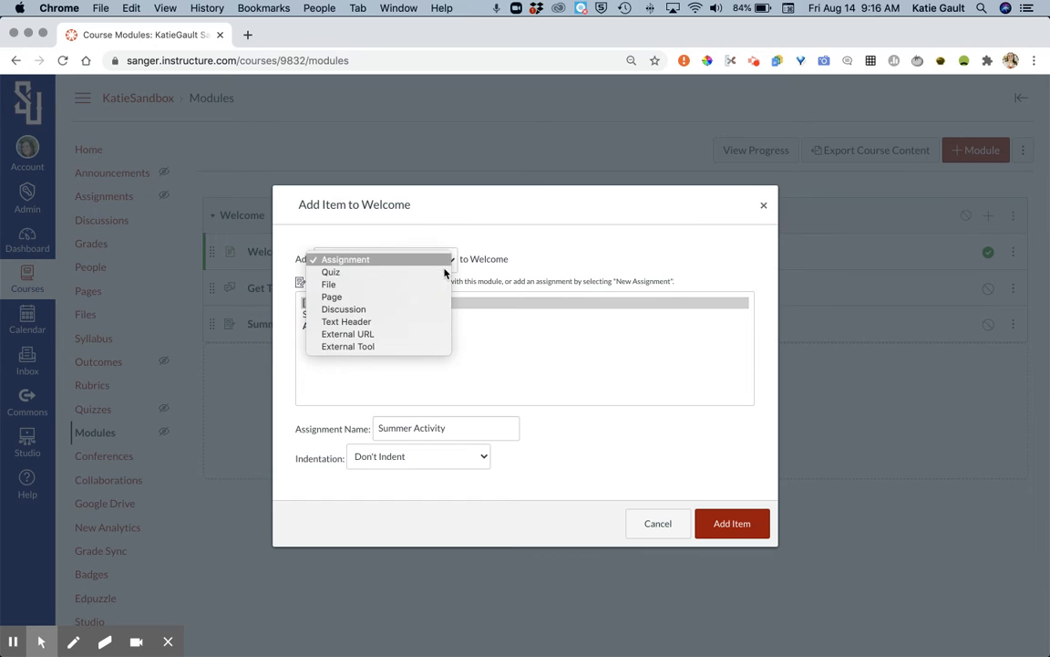
click(432, 274)
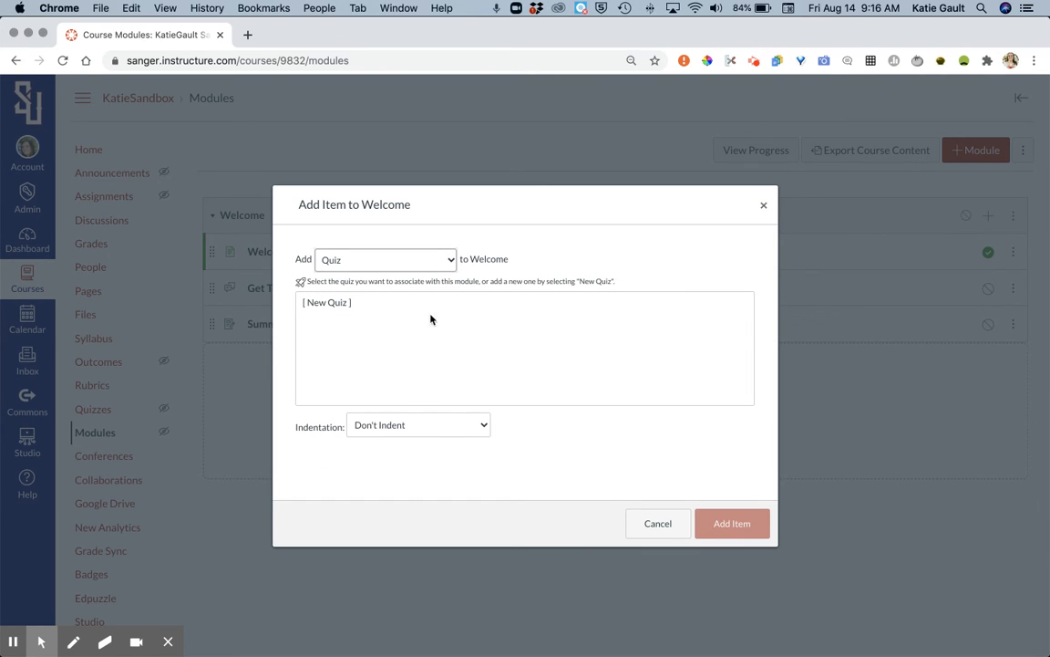
click(381, 305)
click(411, 418)
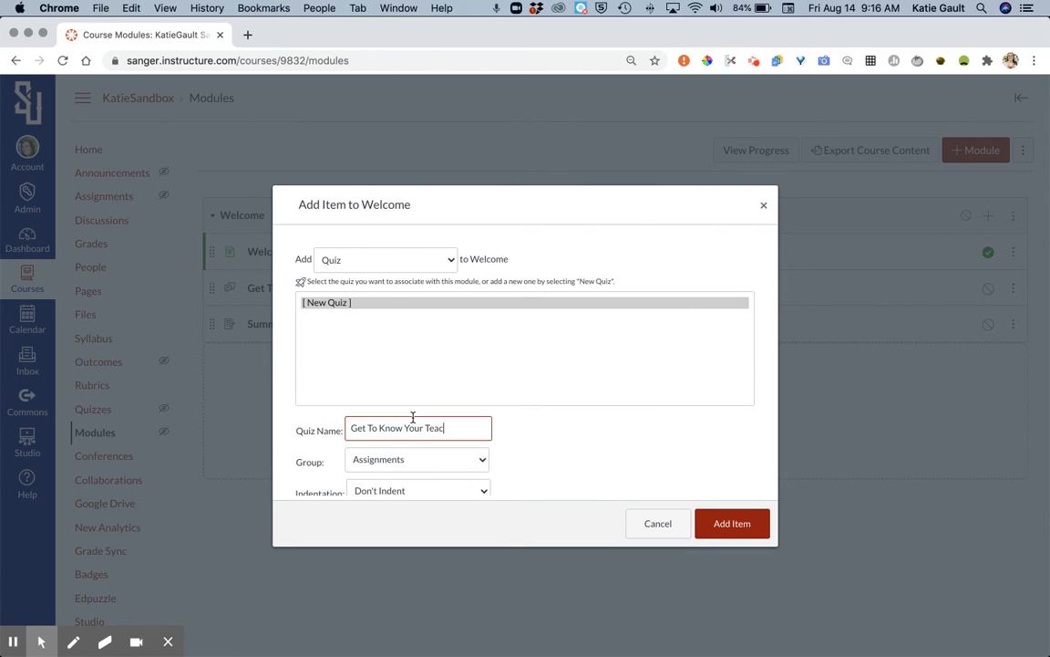
scroll(454, 436, down, 2)
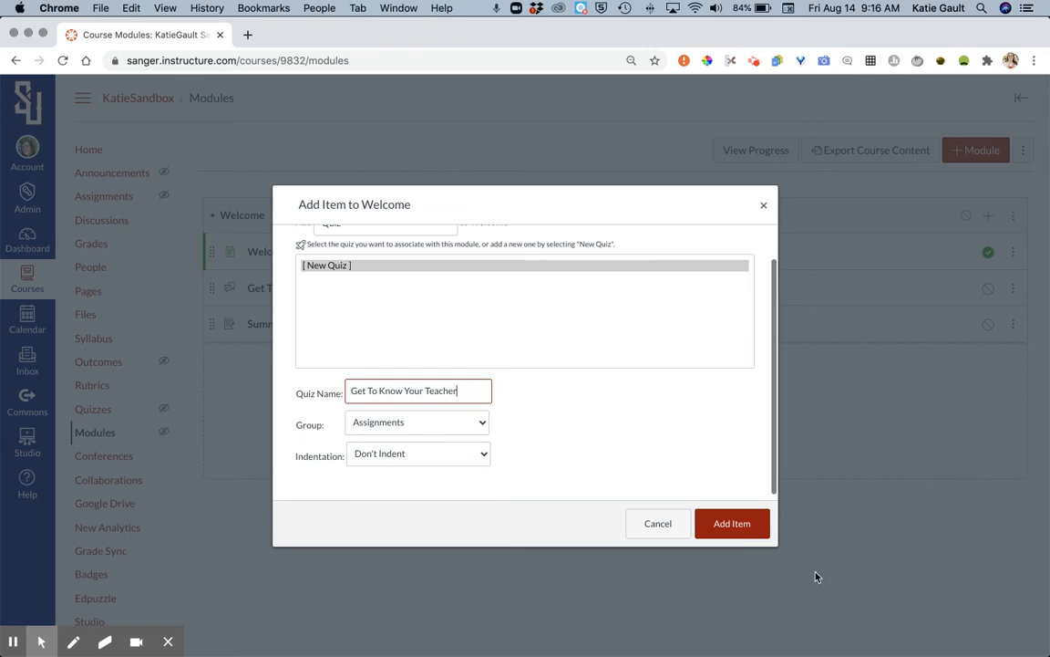
click(711, 516)
Step: Reorder the Welcome module's items so the Get To Know Your Teacher quiz comes before the Summer Activity assignment
drag(212, 360, 209, 391)
drag(209, 321, 208, 375)
mouse_move(211, 289)
mouse_down()
mouse_move(214, 382)
mouse_move(210, 274)
mouse_up()
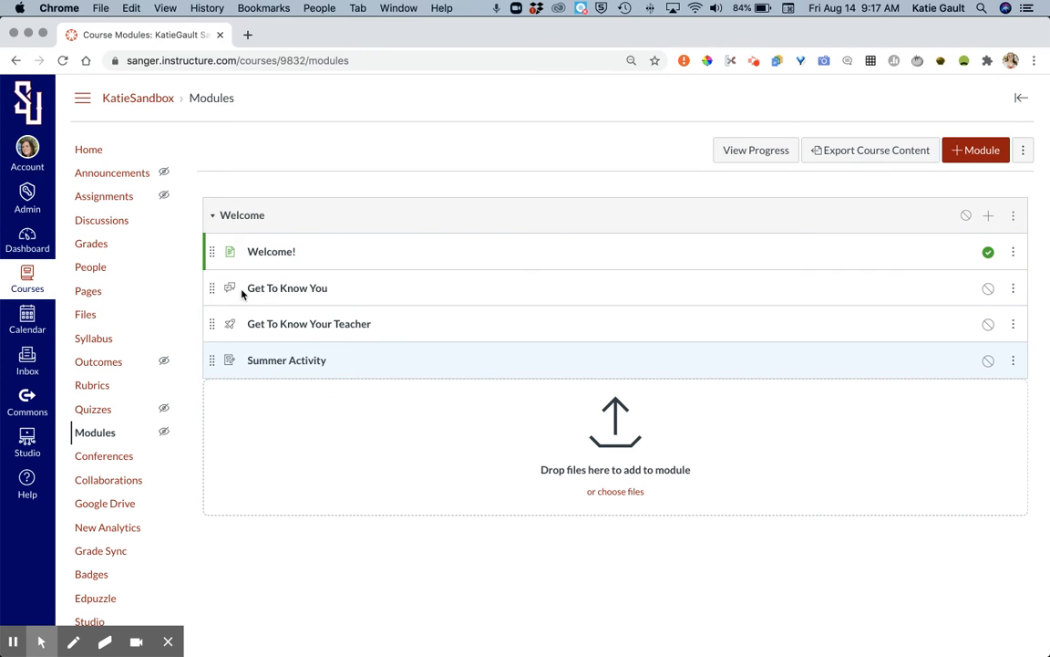
Step: Go to the course home page, examine the course in Student View, and return to the teacher view
click(94, 153)
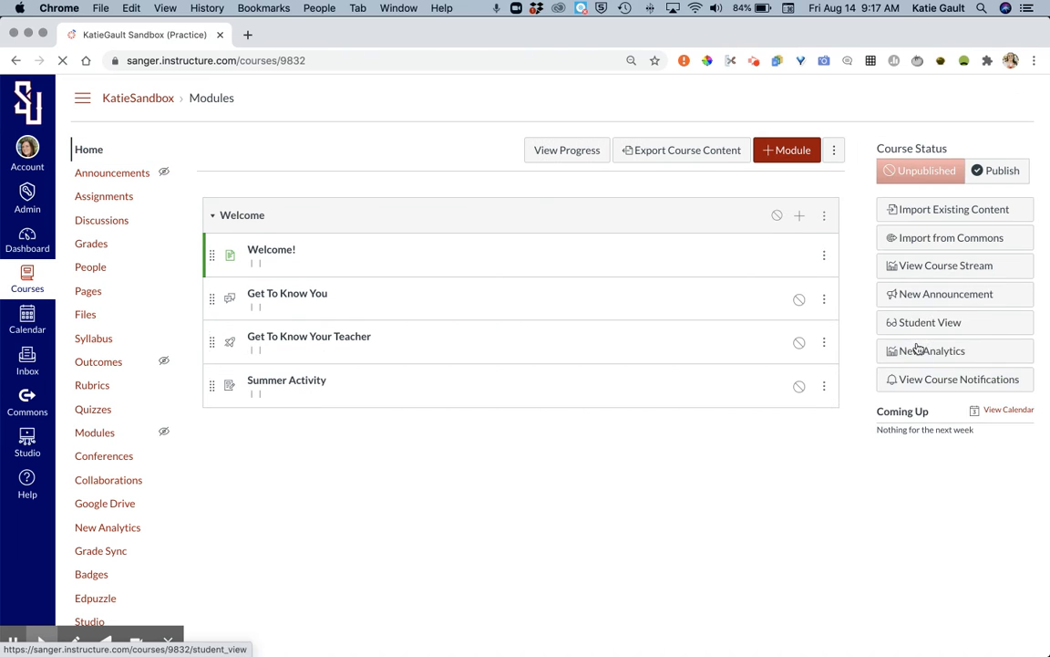
click(920, 350)
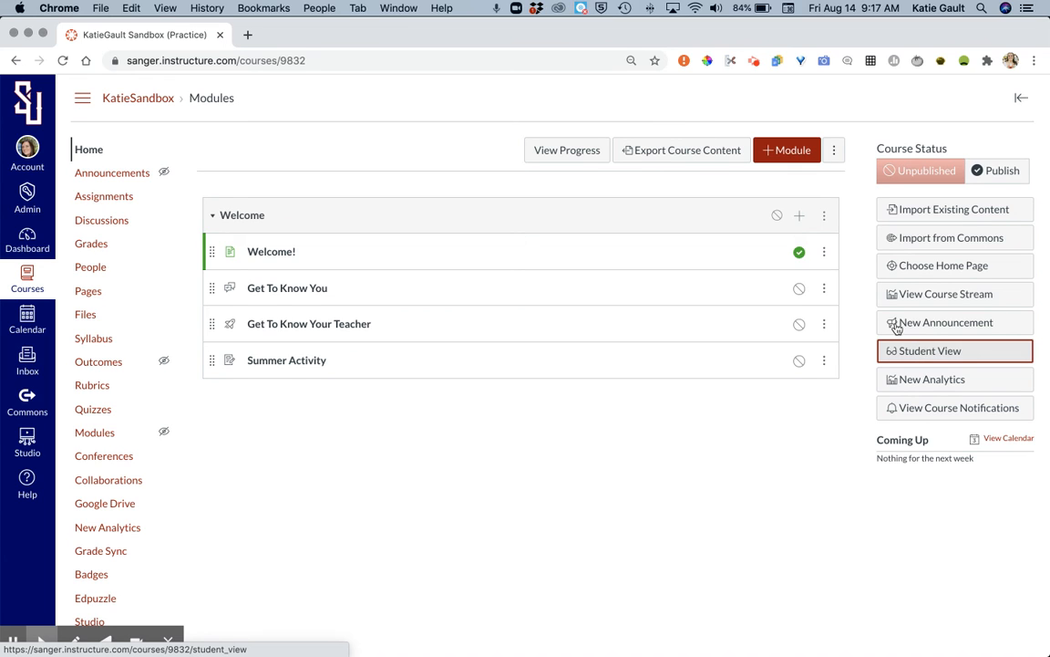
click(944, 363)
click(944, 359)
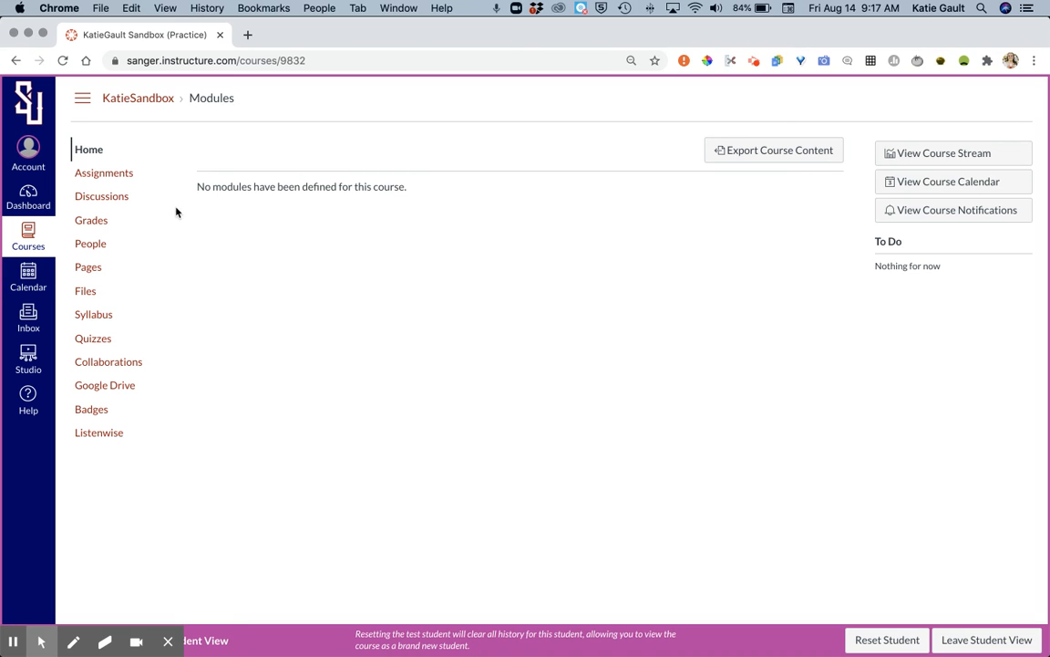
click(958, 639)
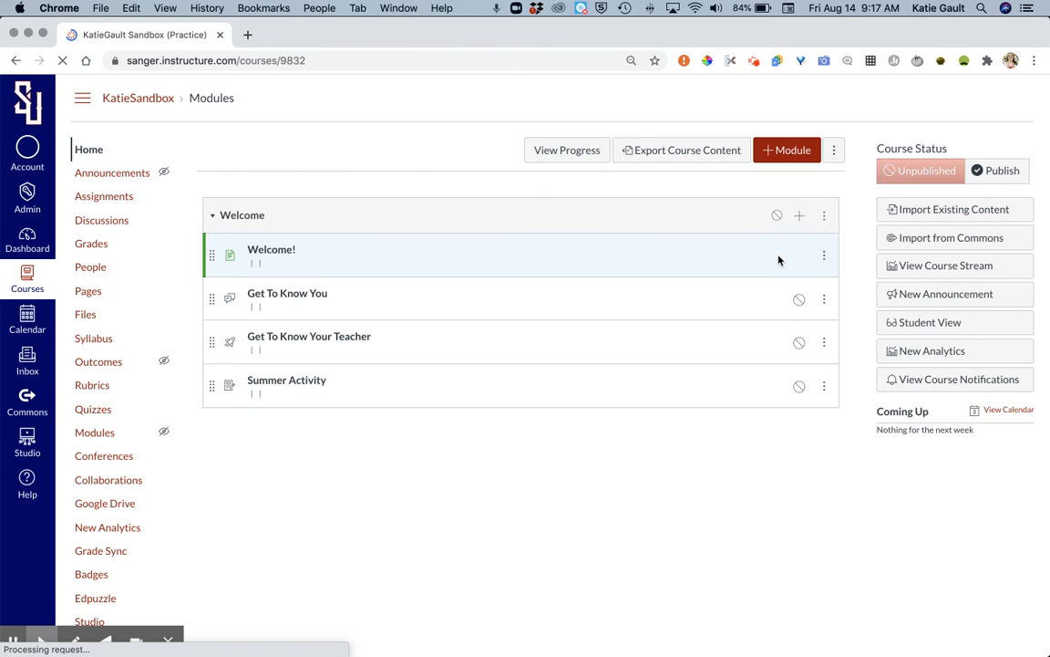
Step: Publish the Welcome module with all its items, and unpublish only the Summer Activity assignment
click(799, 253)
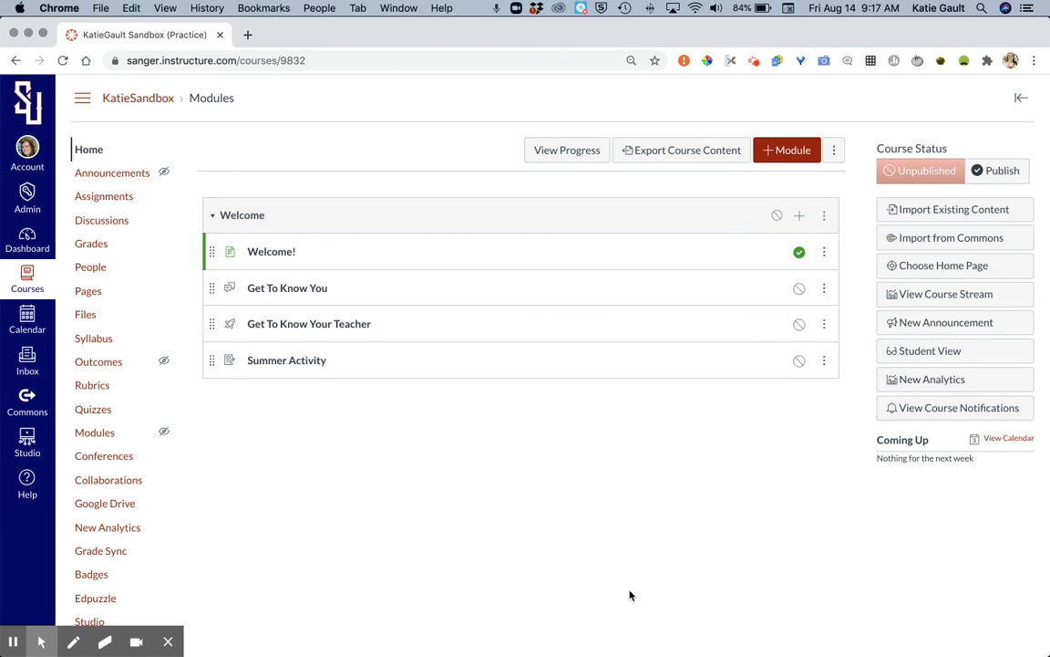
click(777, 218)
click(908, 358)
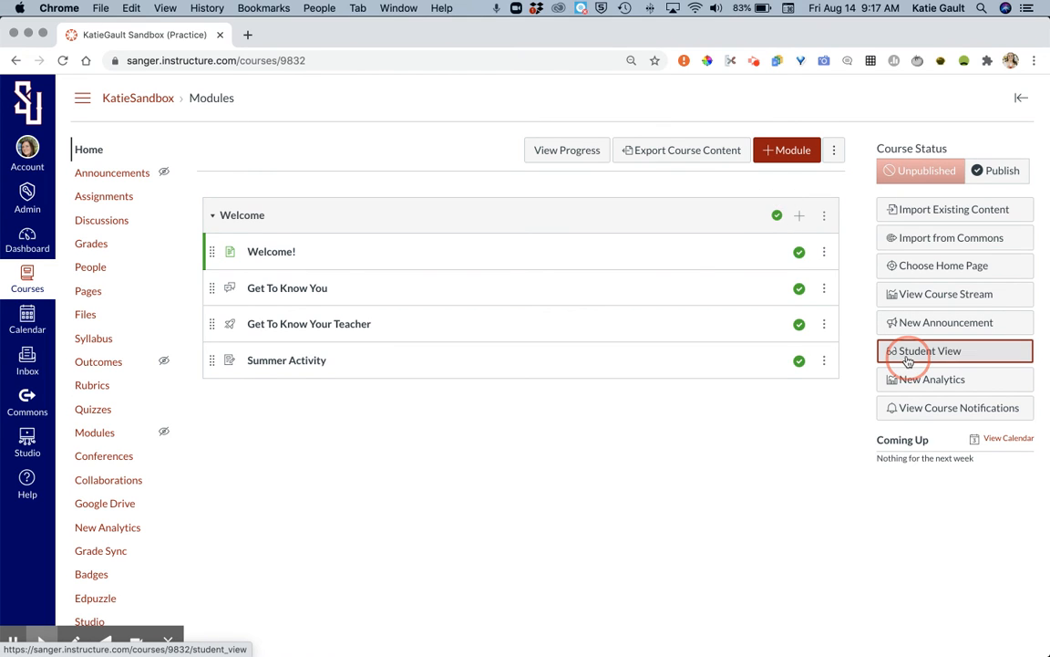
click(801, 362)
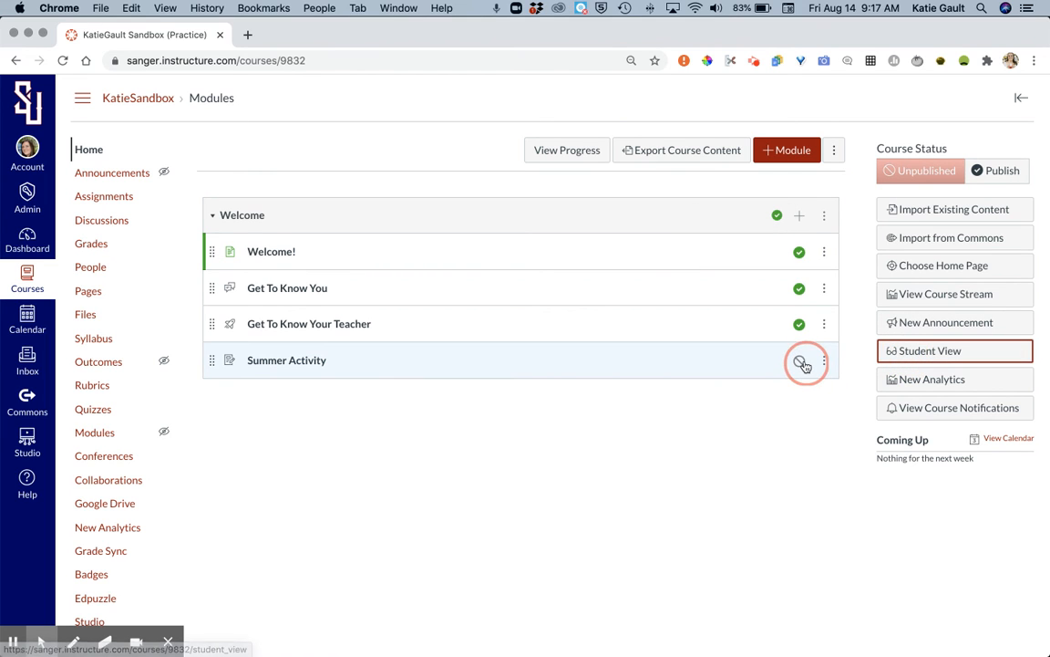
Step: Check the module's items in Student View, and unpublish the Welcome module after returning to the teacher view
click(936, 355)
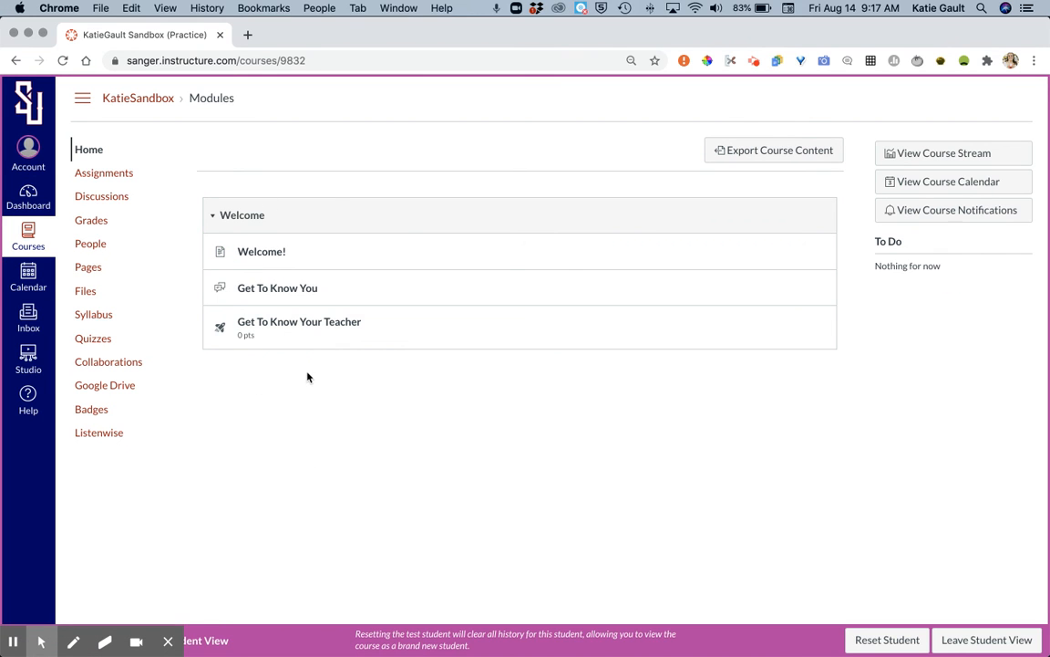
click(962, 638)
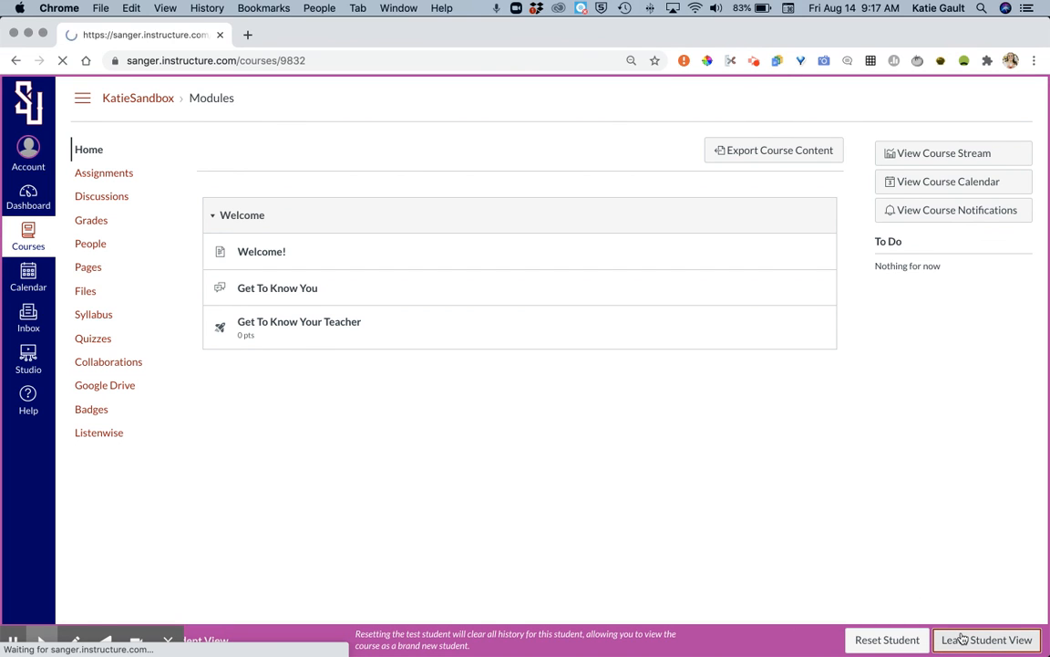
click(777, 215)
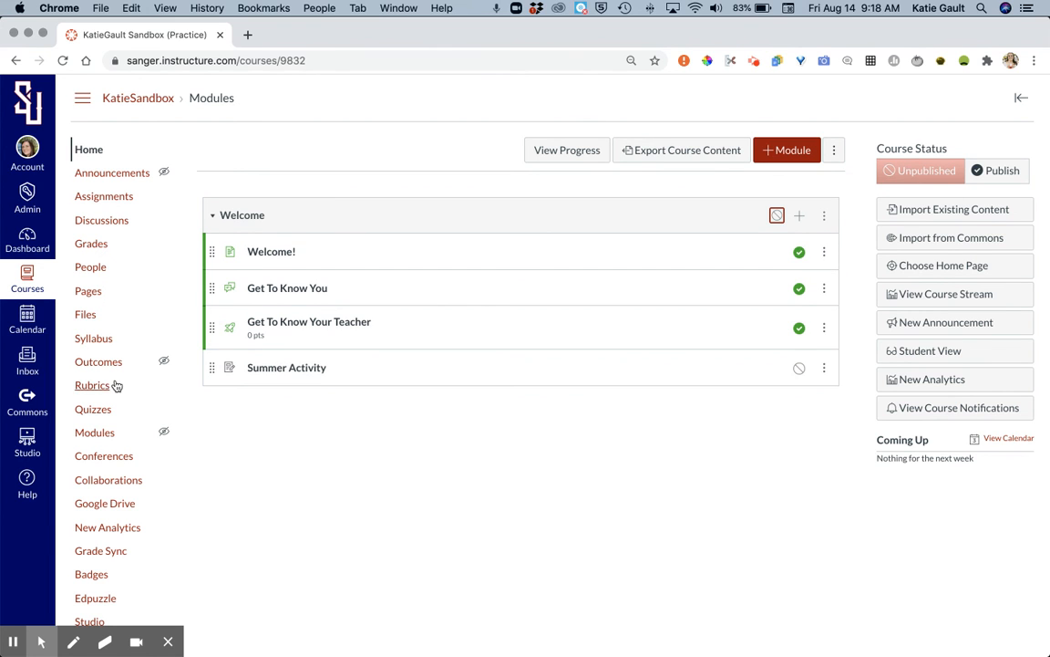
Step: Open the course's Settings page with the course details
scroll(86, 572, down, 2)
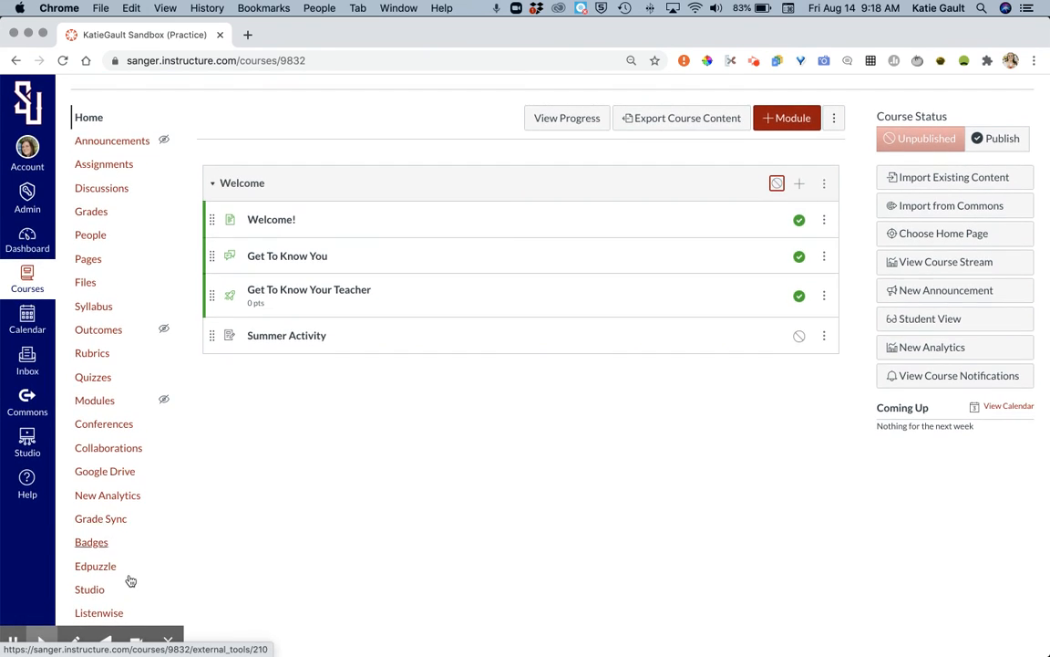
scroll(134, 601, down, 1)
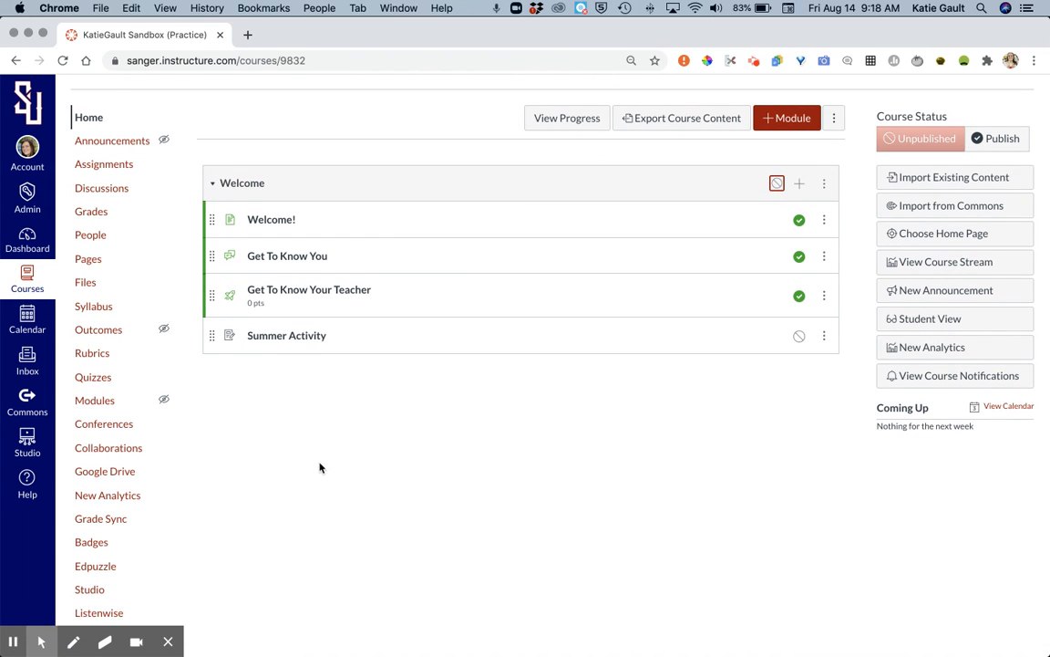
key(super+minus)
key(super+minus)
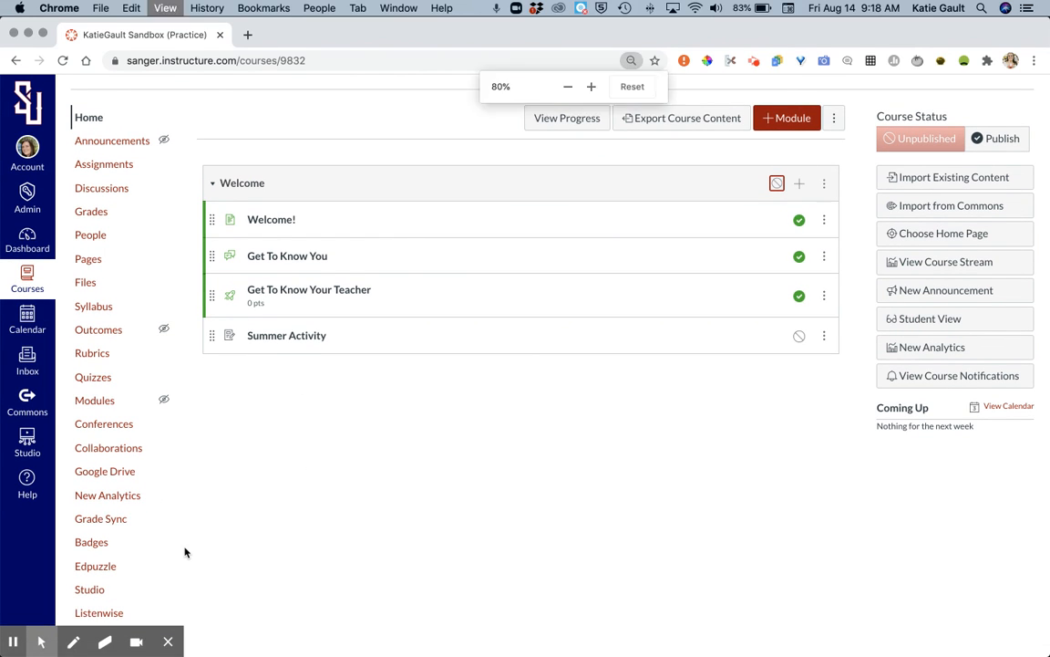
click(77, 572)
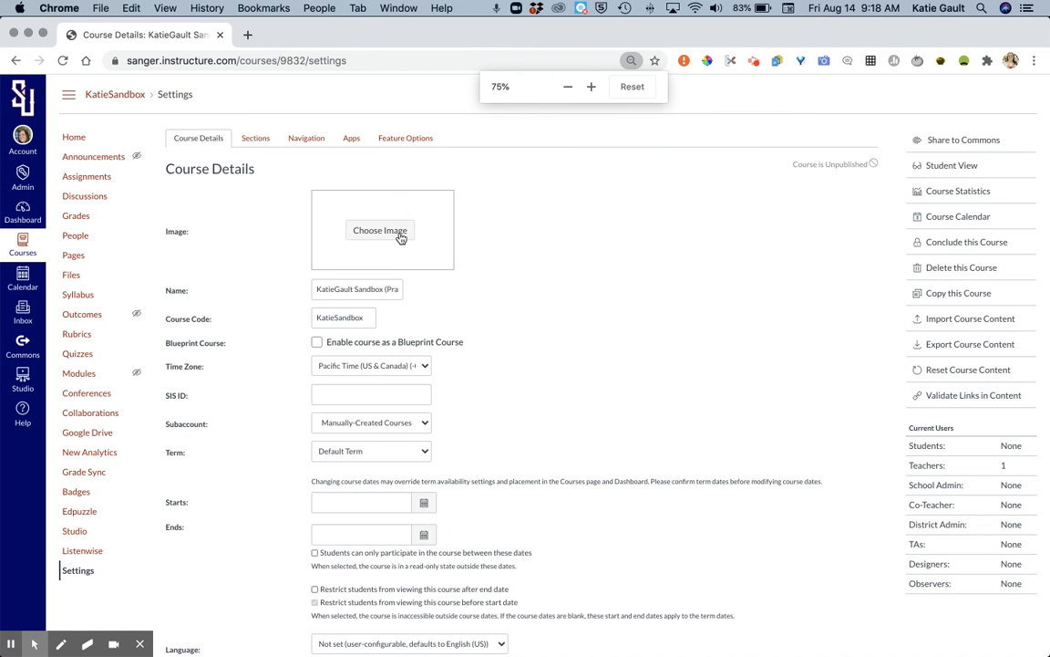
click(399, 234)
click(531, 257)
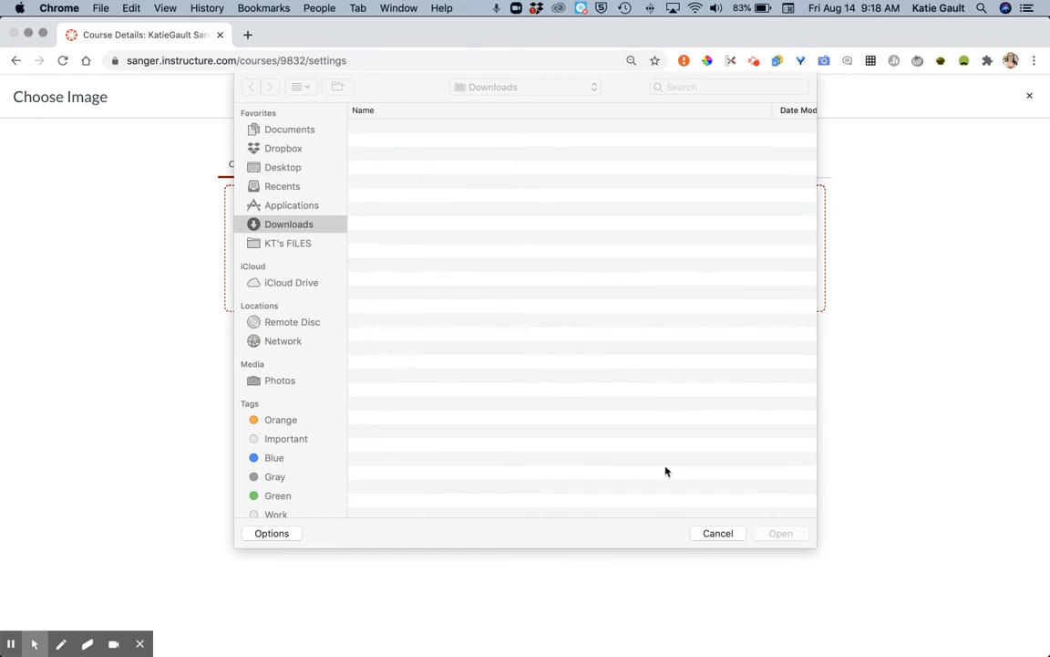
click(718, 532)
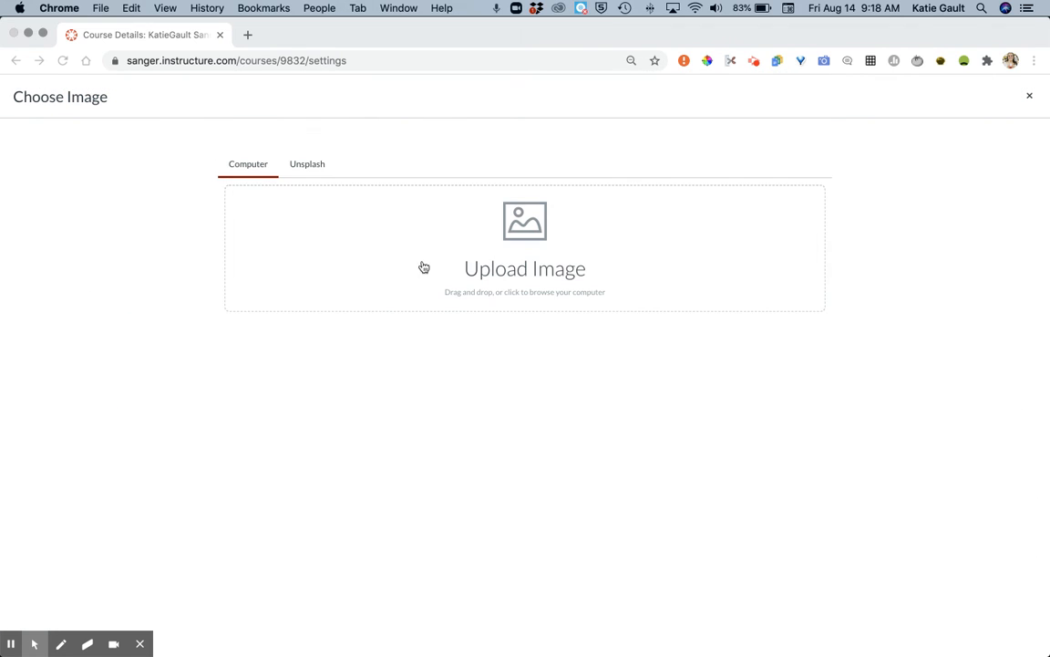
click(1030, 97)
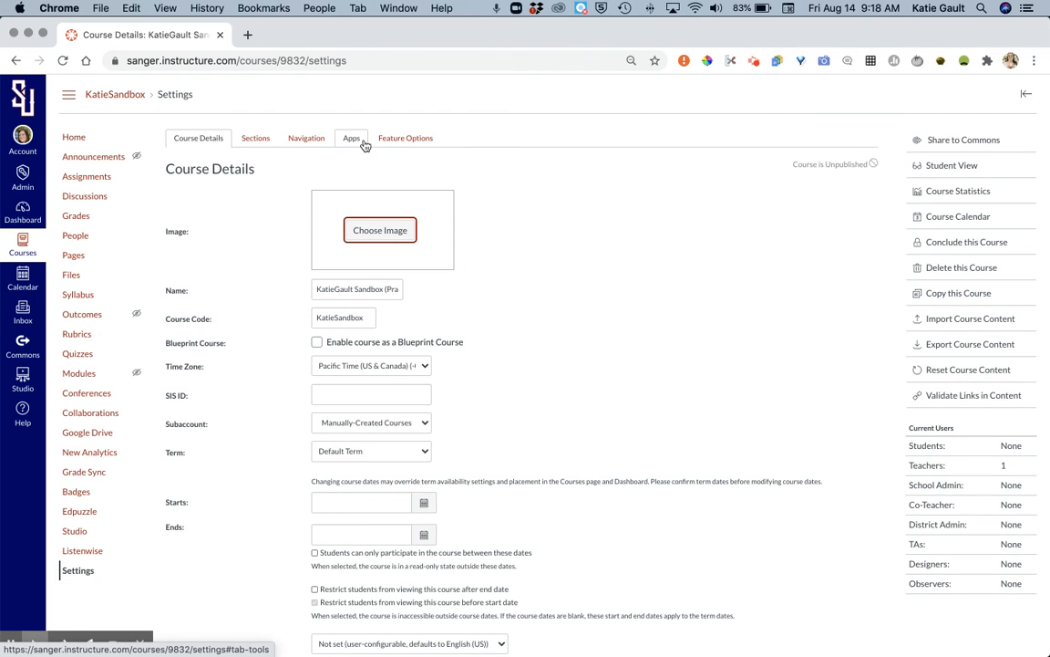
Step: Save the course details at the end of the Settings page and go to the course home page
click(84, 140)
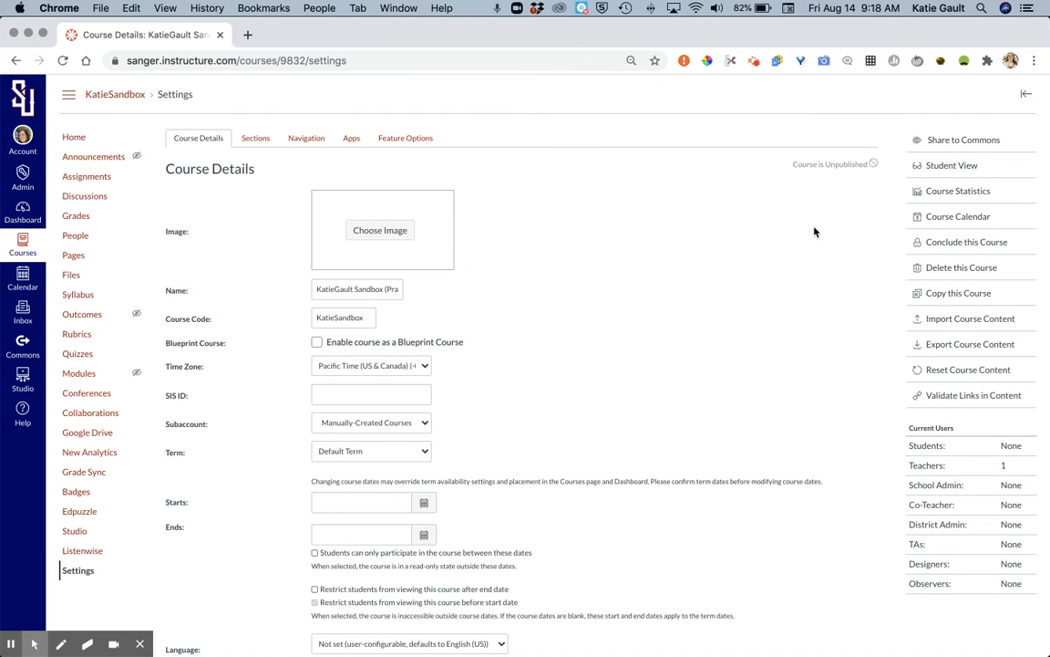
scroll(534, 212, down, 5)
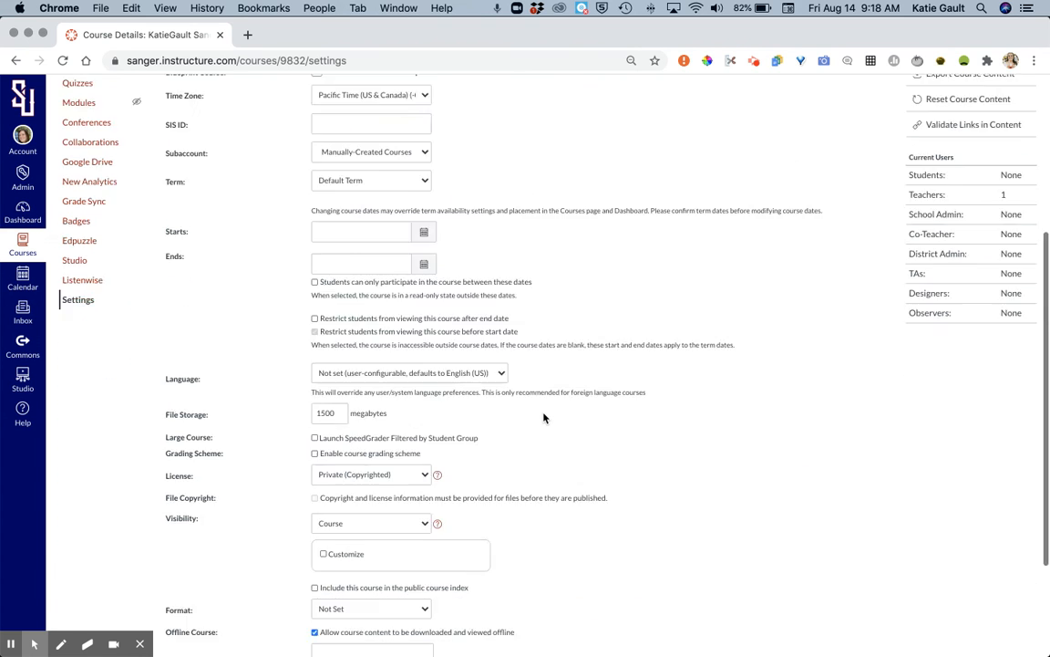
click(798, 609)
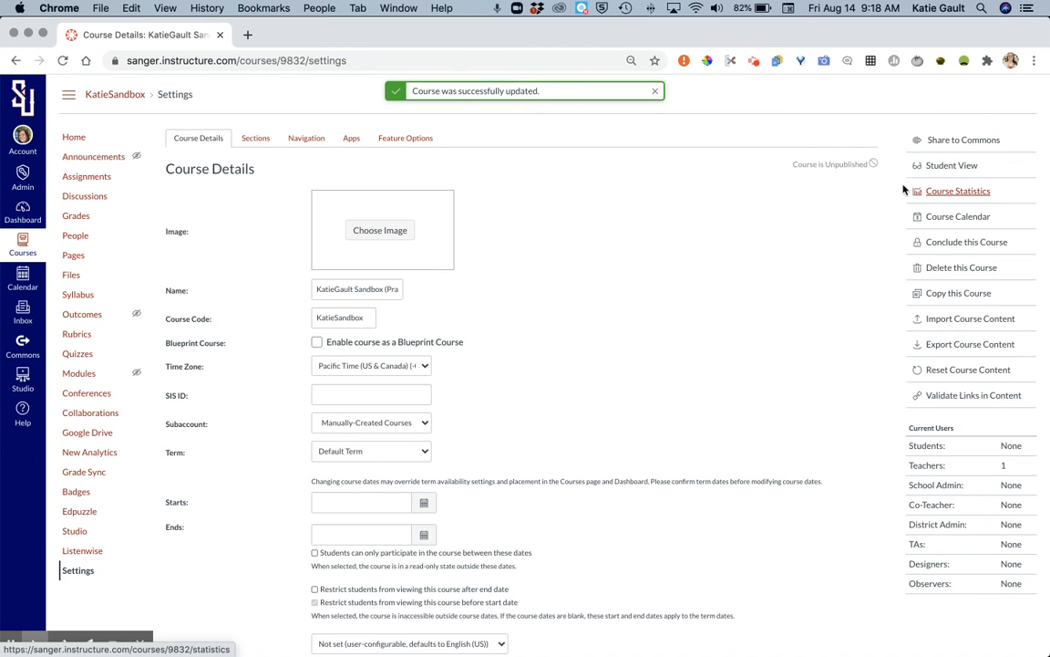
click(75, 139)
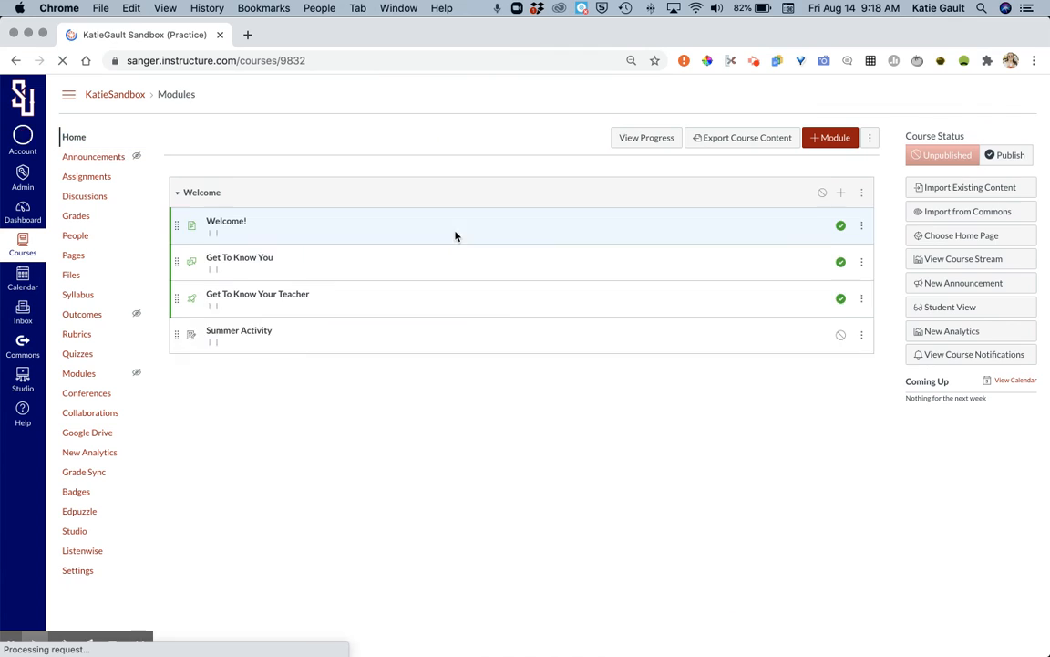
Step: Save Course Modules as the content displayed on the course home page
click(921, 235)
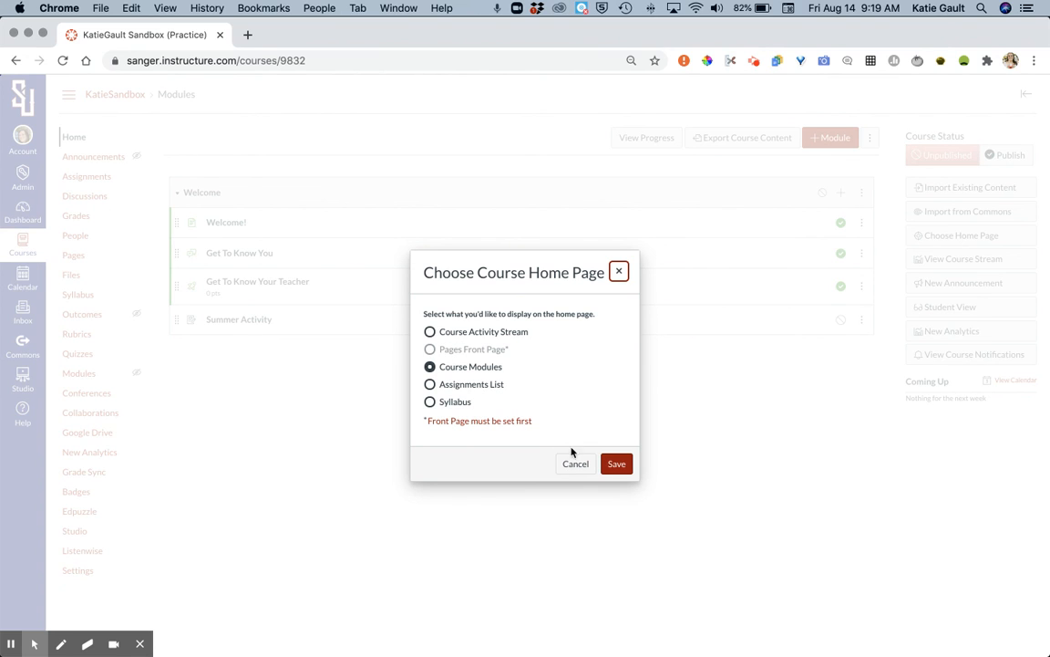
click(613, 465)
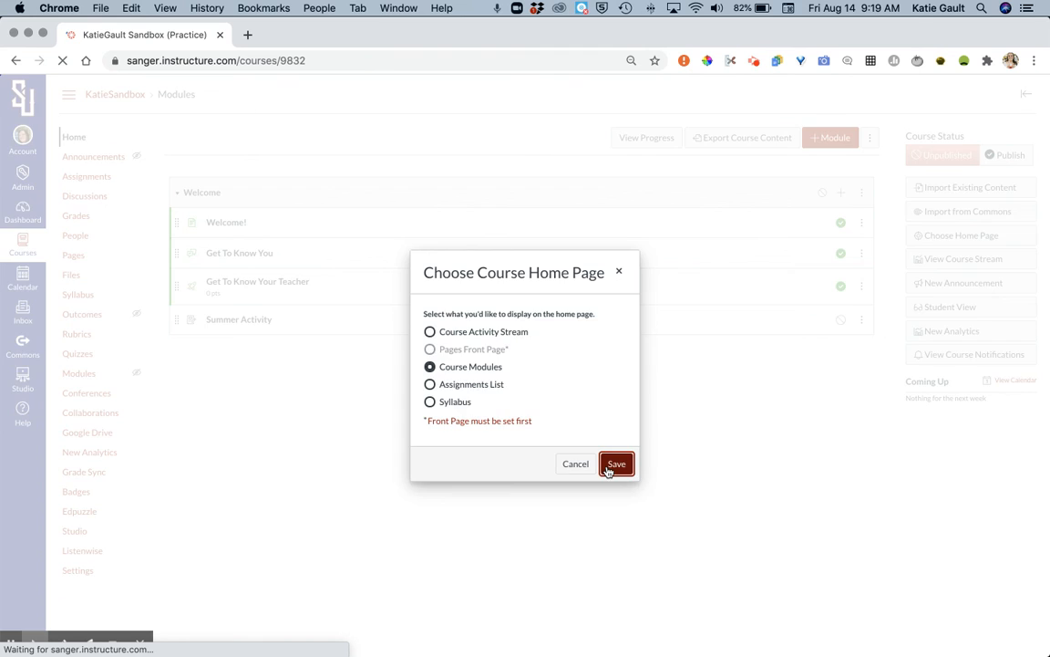
Step: Open the Welcome! page from the Welcome module and set it as the course's front page
click(213, 226)
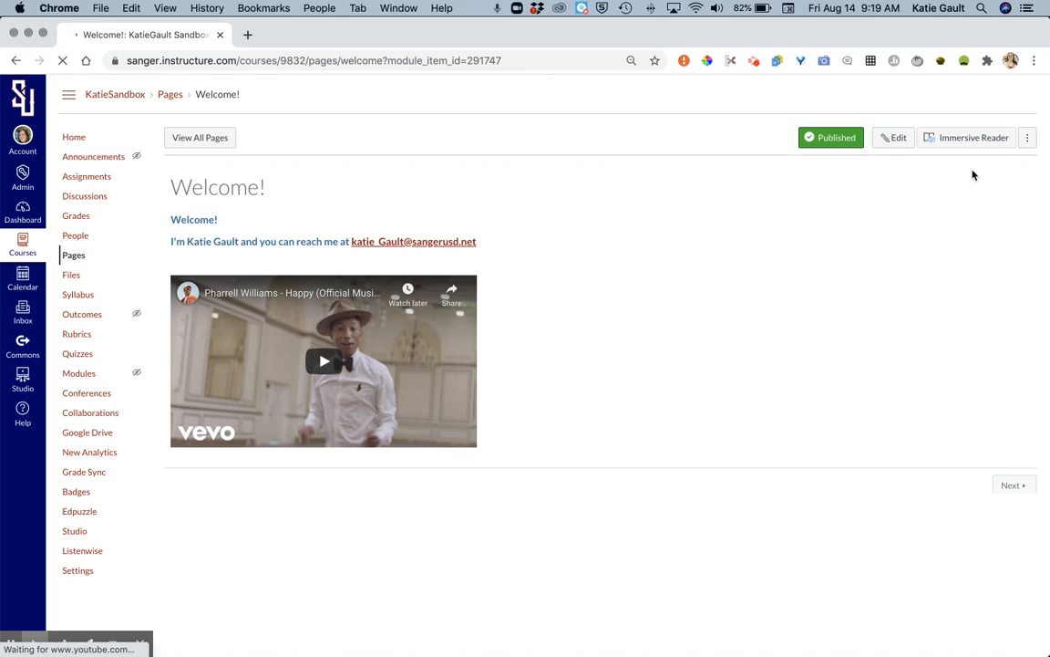
click(1027, 138)
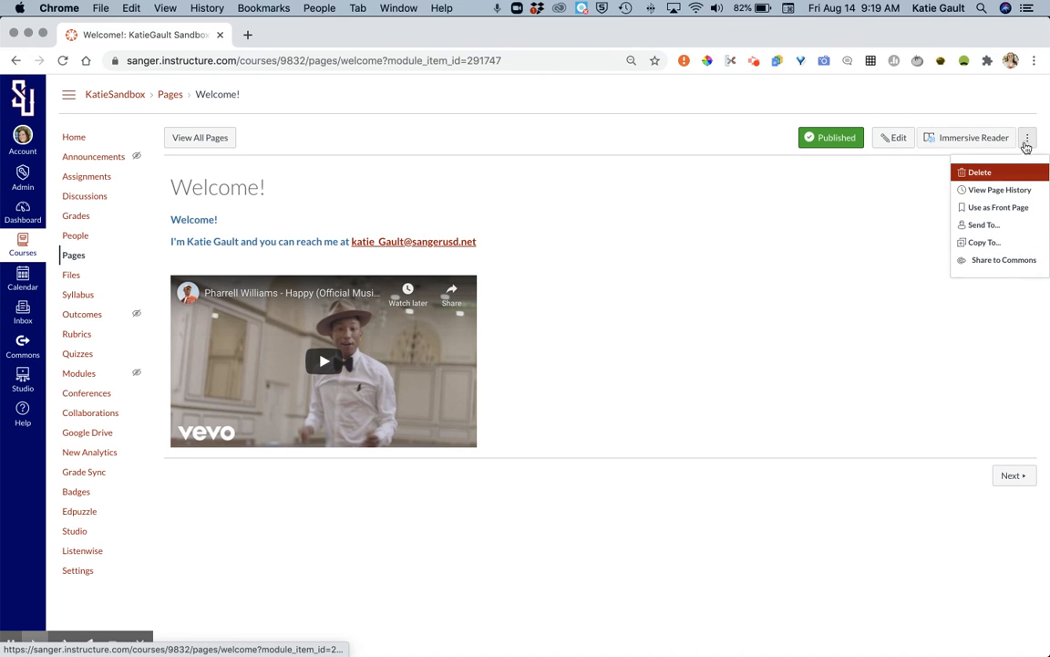
click(1009, 209)
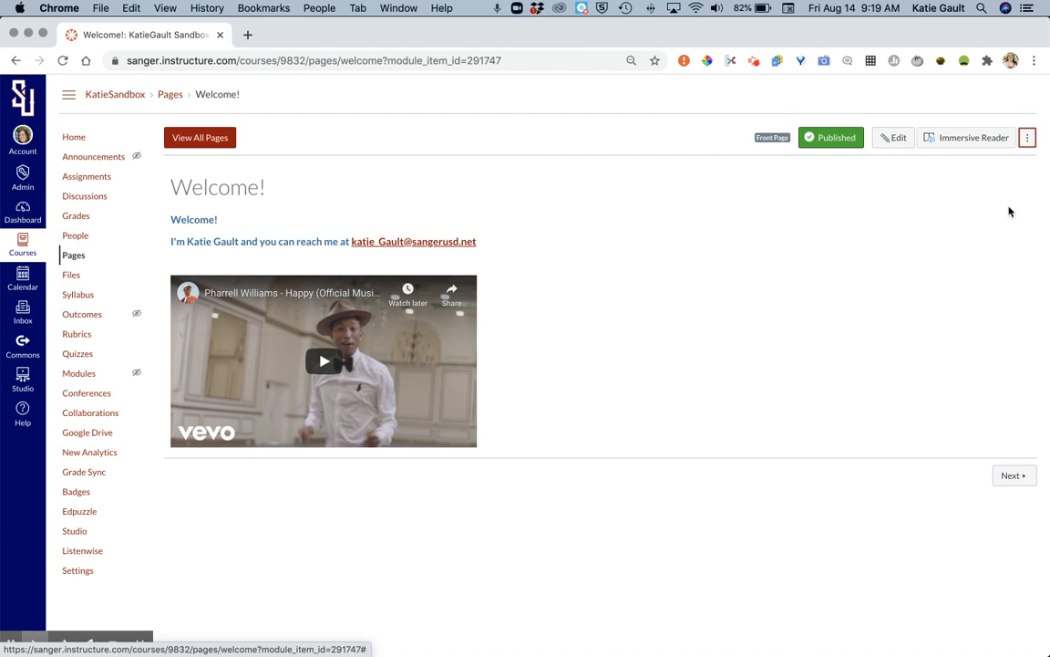
Step: Return to the course home and set its home page to Pages Front Page, using the Welcome! page
click(79, 138)
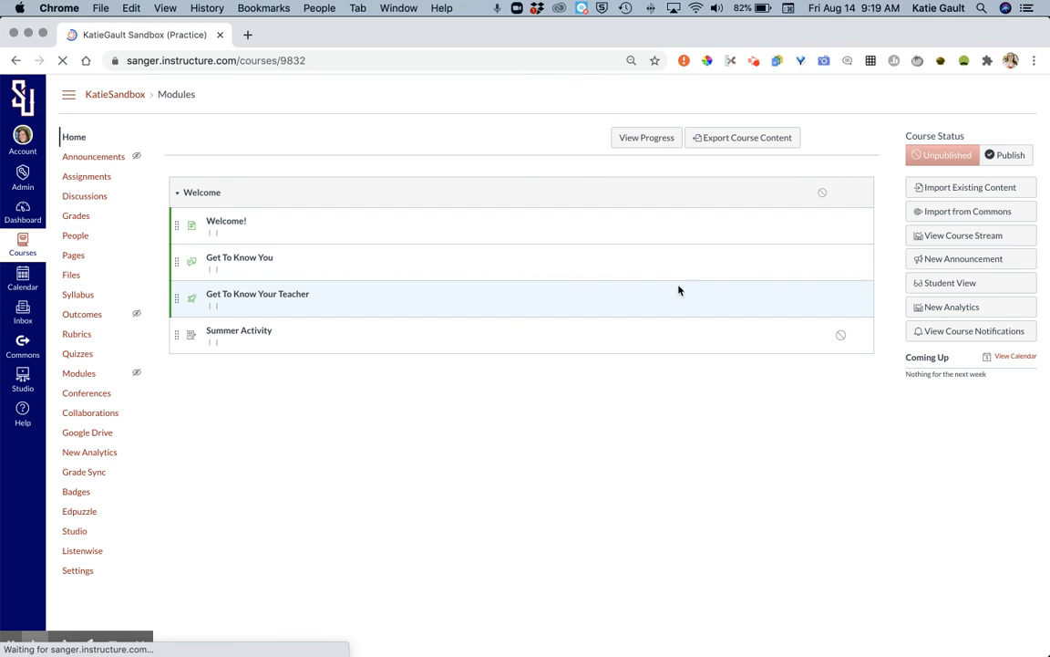
click(955, 235)
click(459, 363)
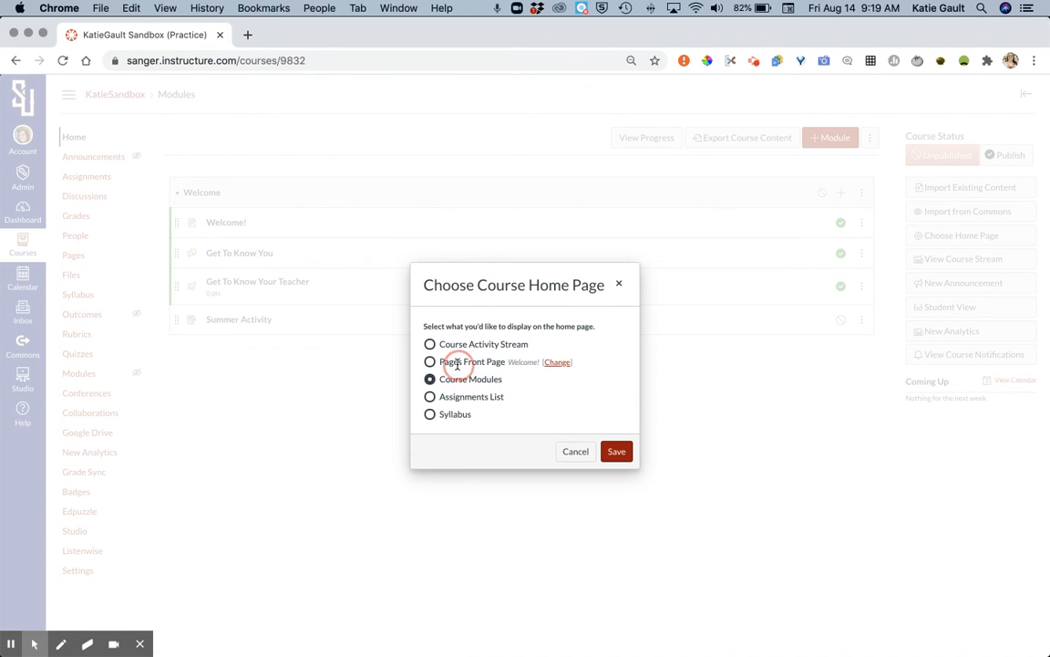
click(618, 451)
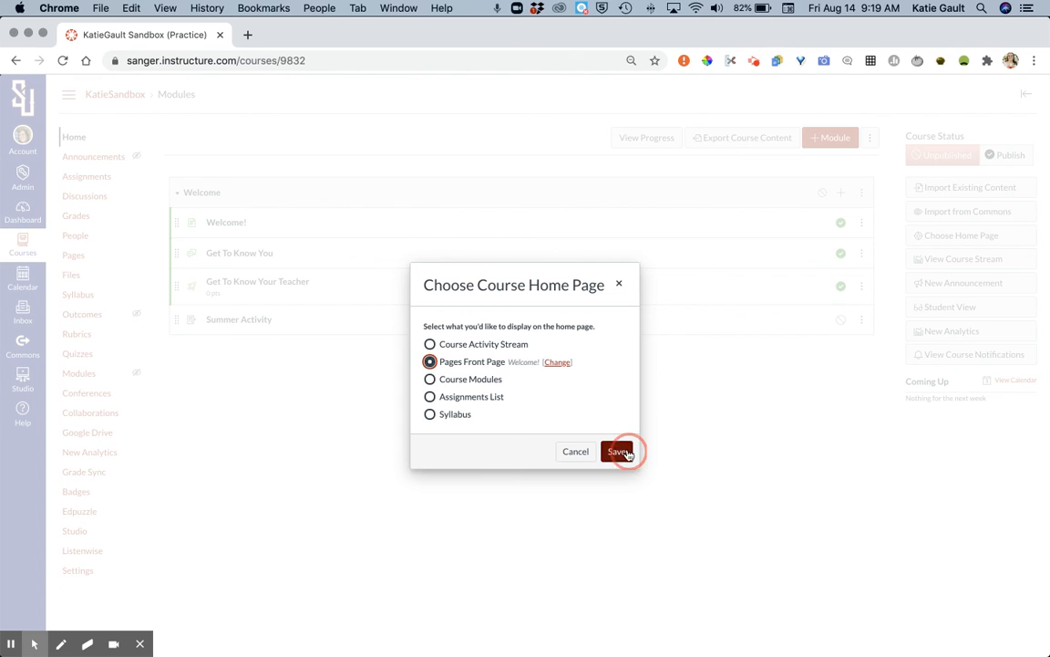